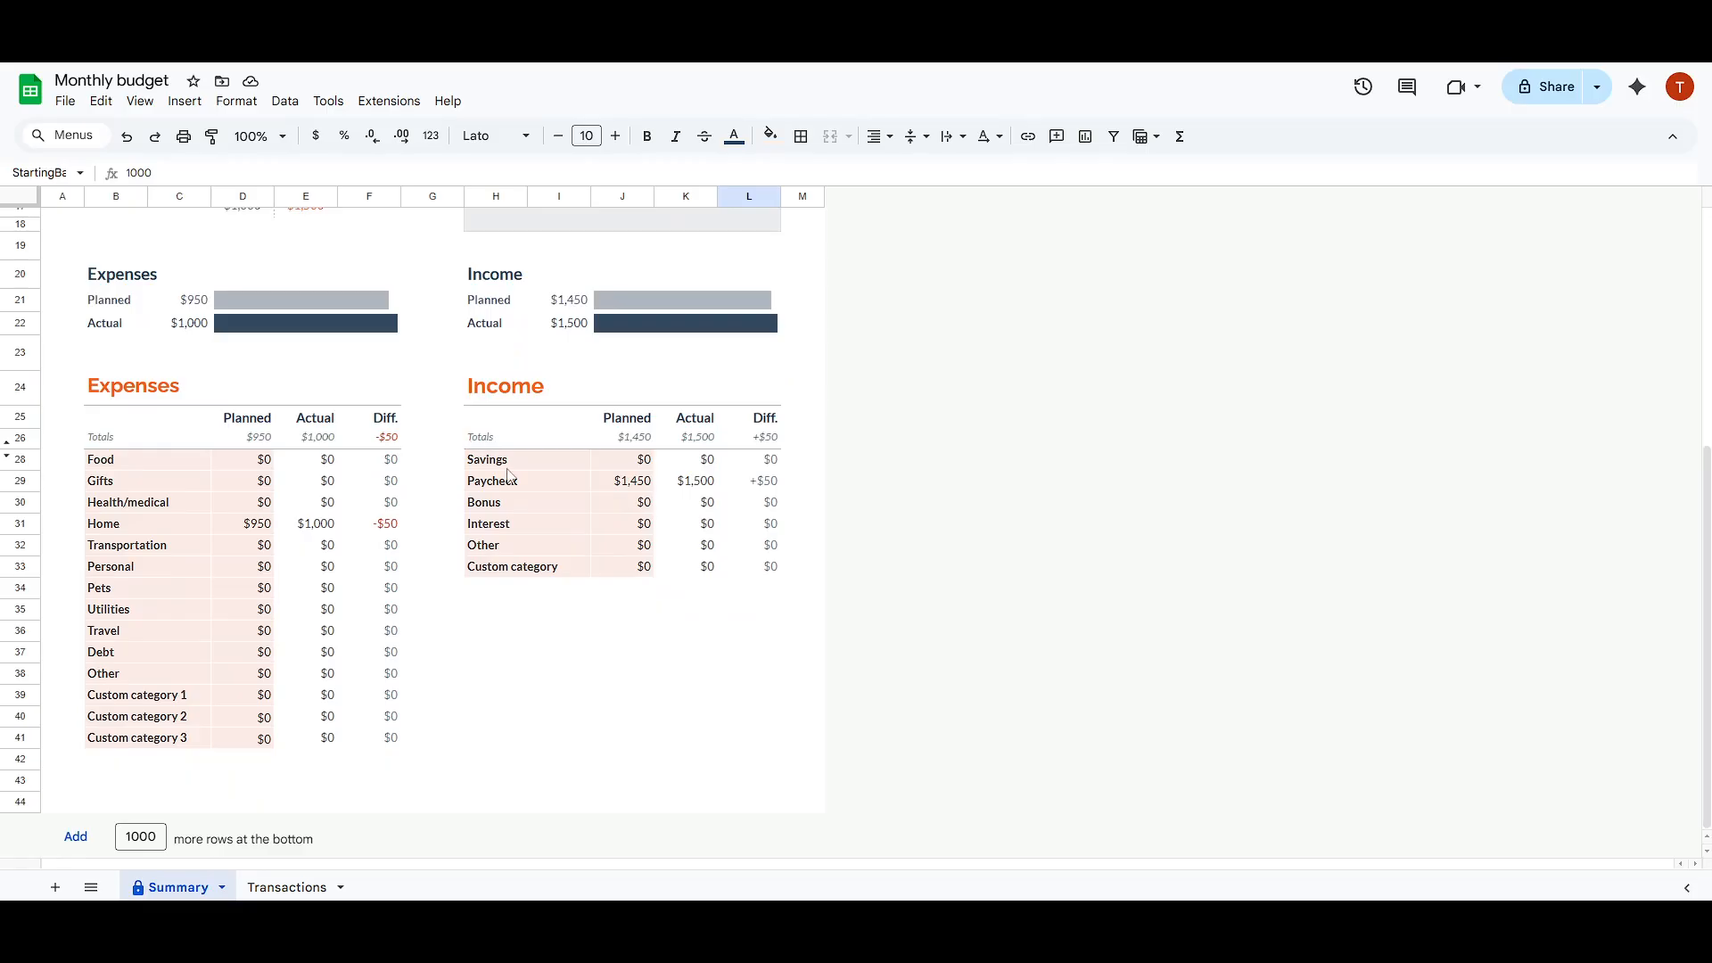
Step: Open the template gallery for creating a new spreadsheet
scroll(517, 477, up, 5)
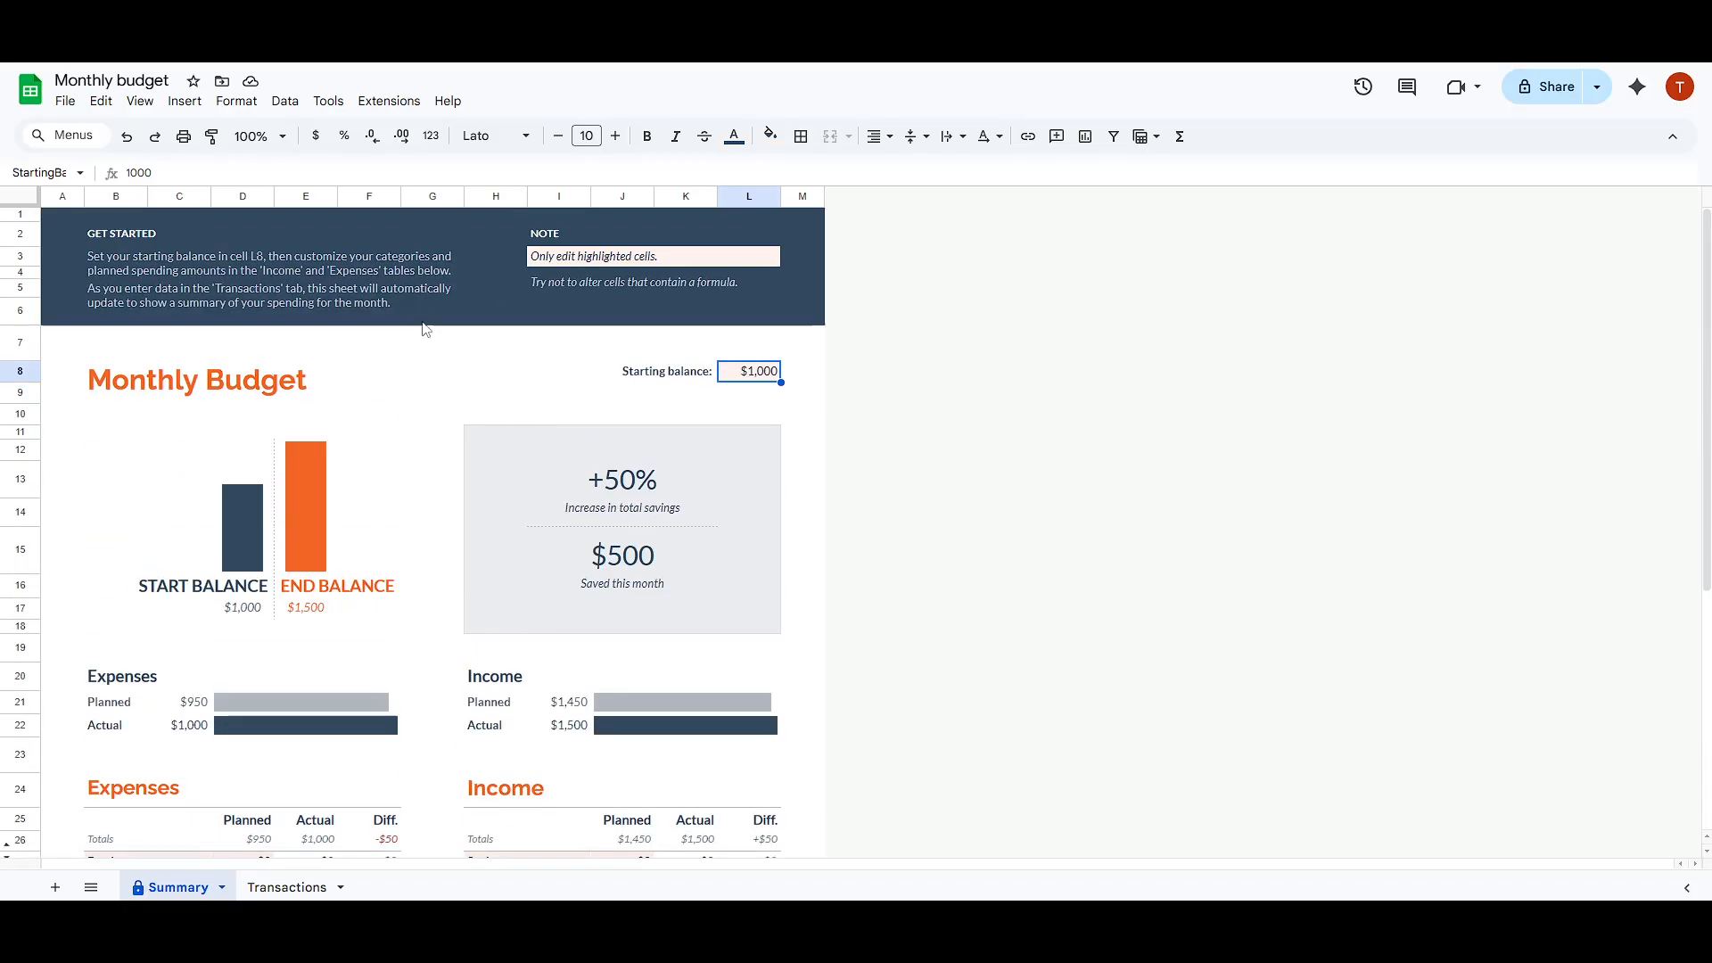
click(66, 104)
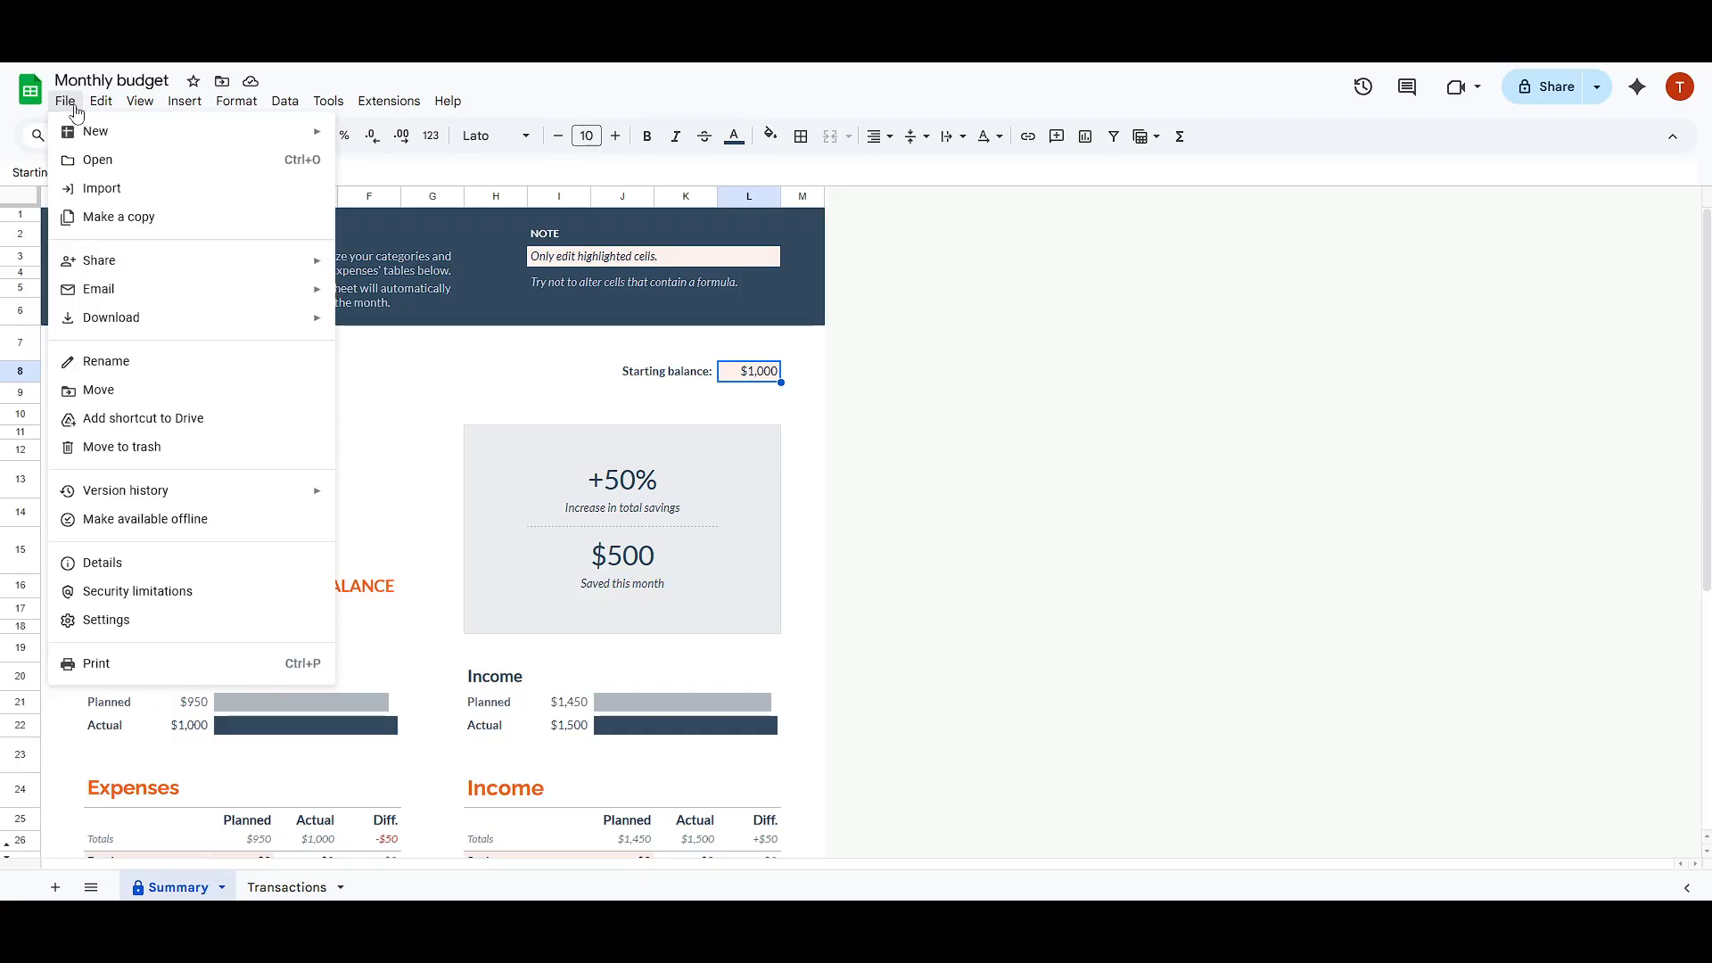
mouse_move(104, 138)
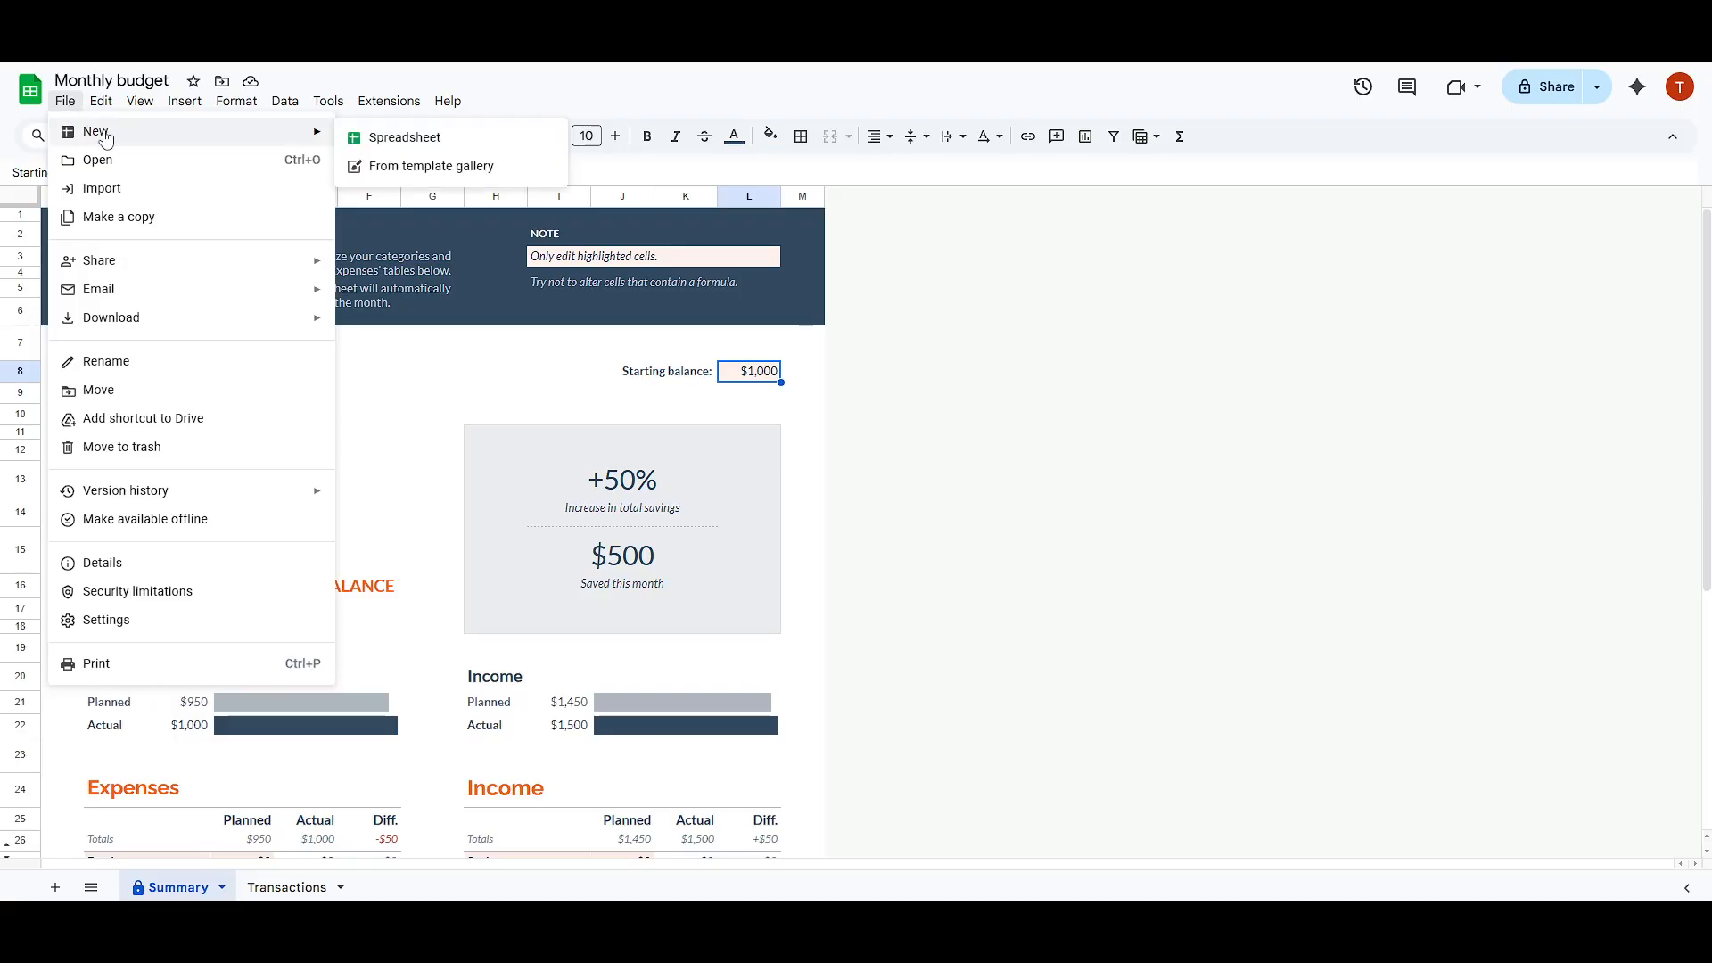
click(407, 170)
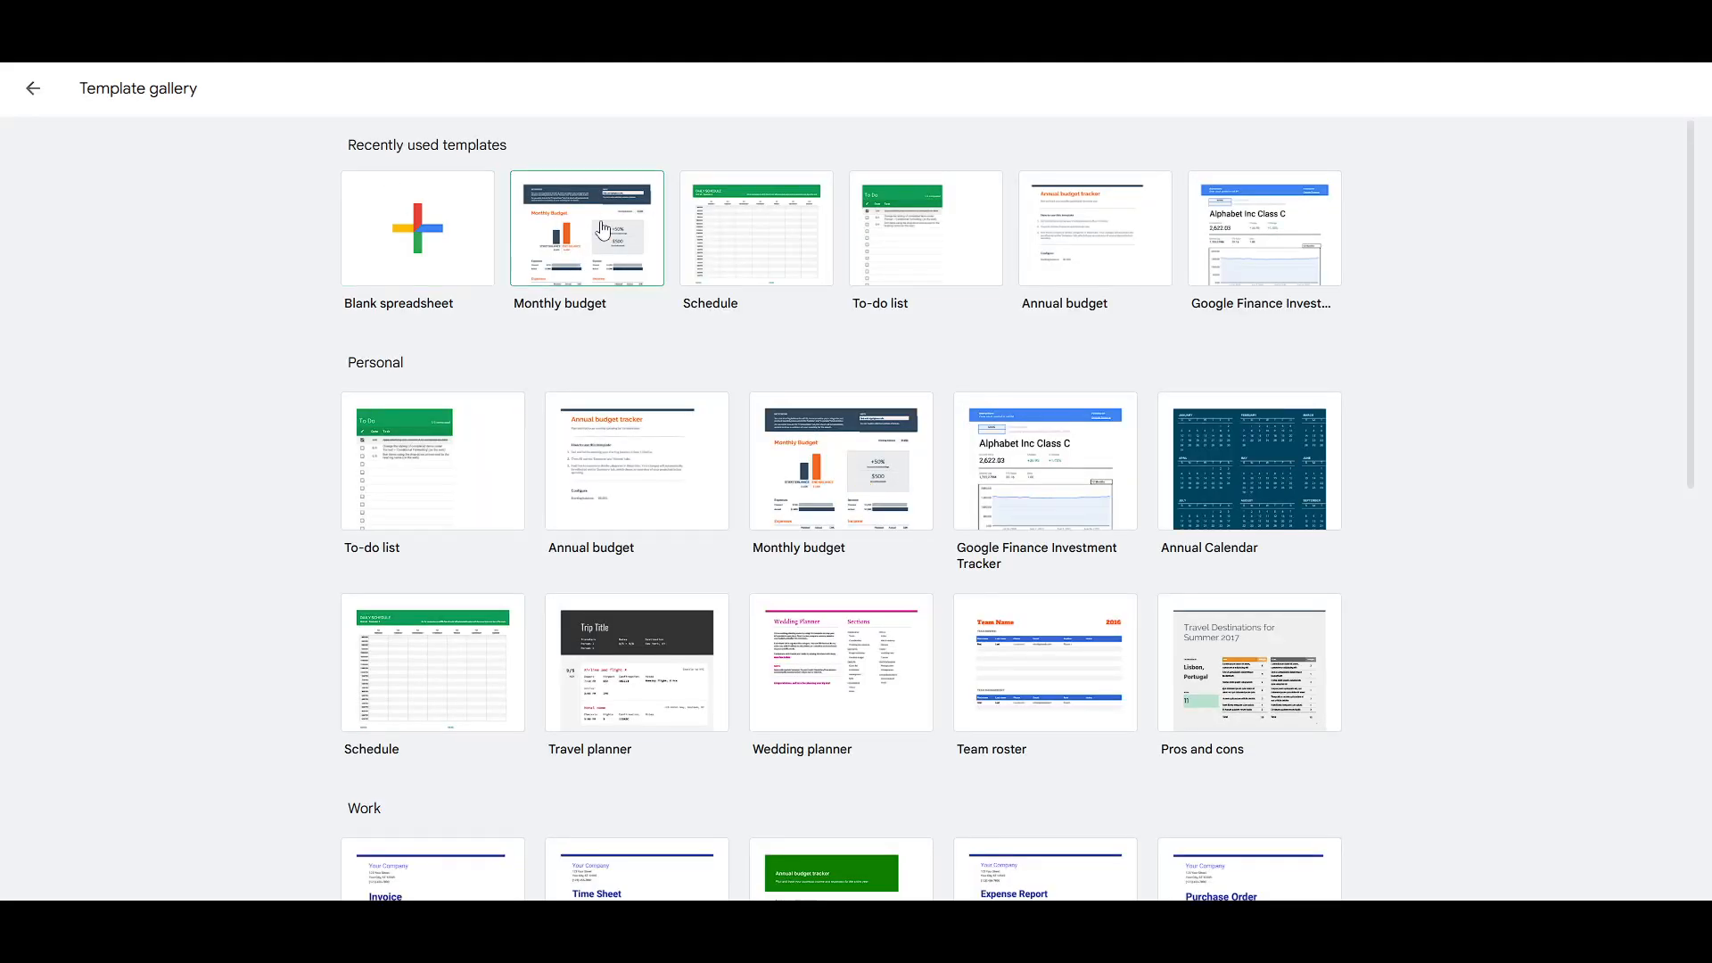
Step: Browse the personal, work, project management and education templates and return to the Monthly budget spreadsheet
scroll(705, 232, down, 4)
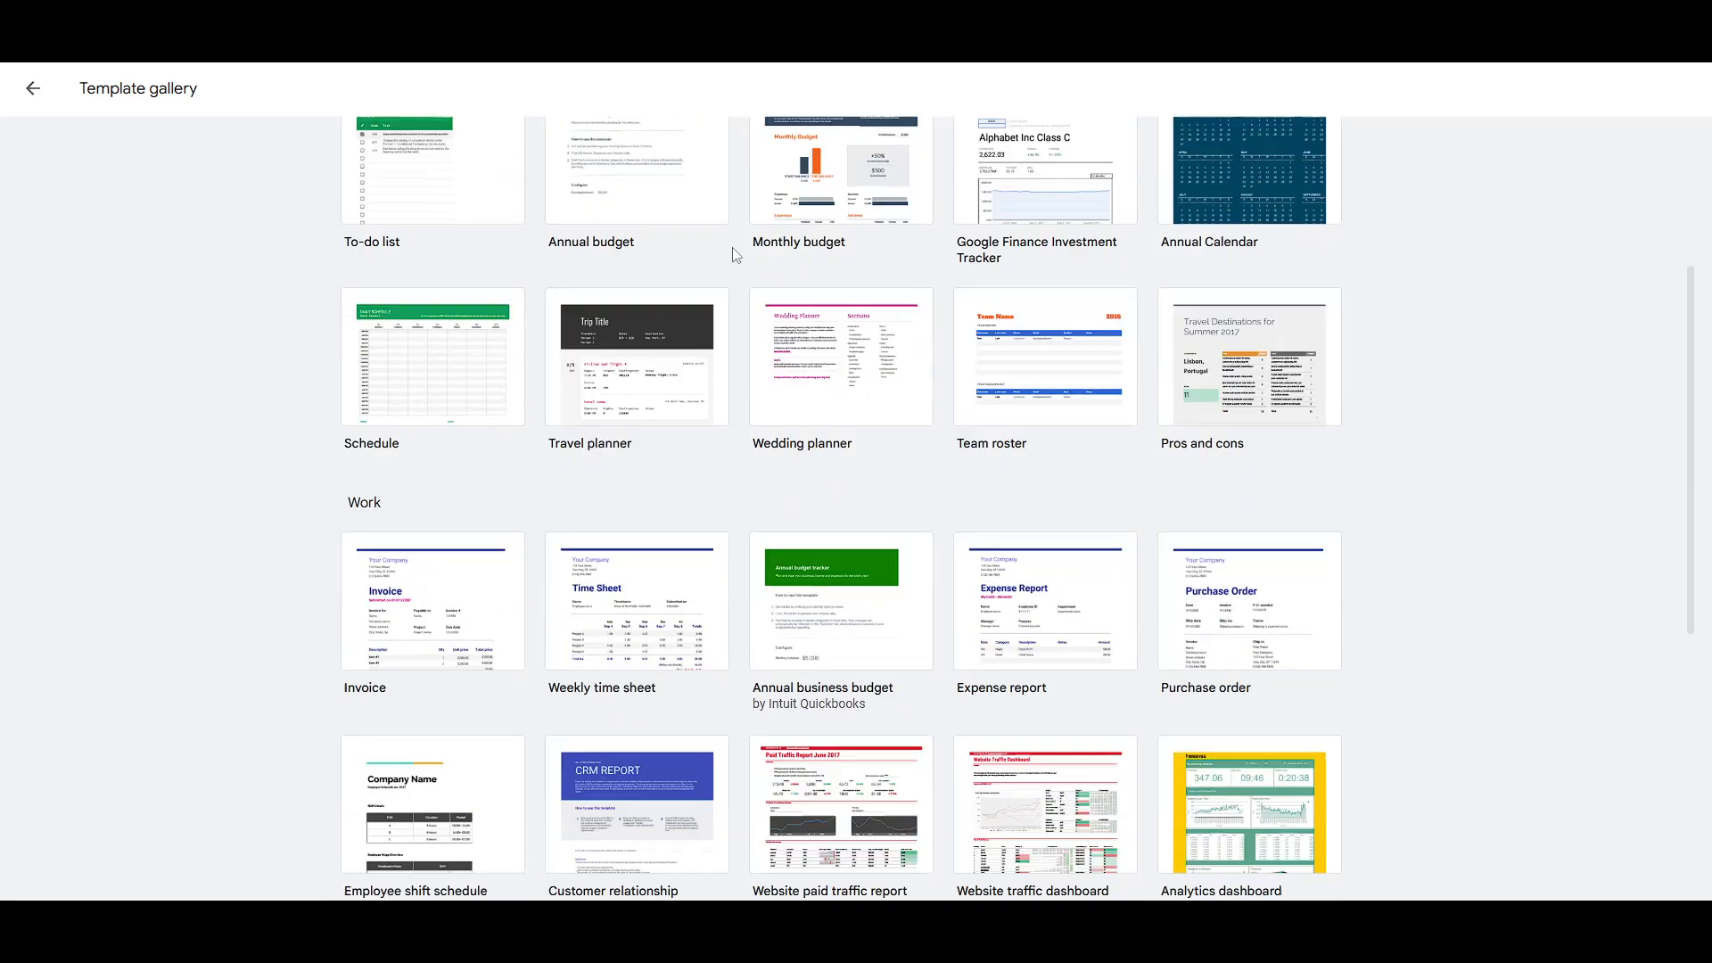
scroll(801, 339, down, 4)
scroll(801, 552, down, 2)
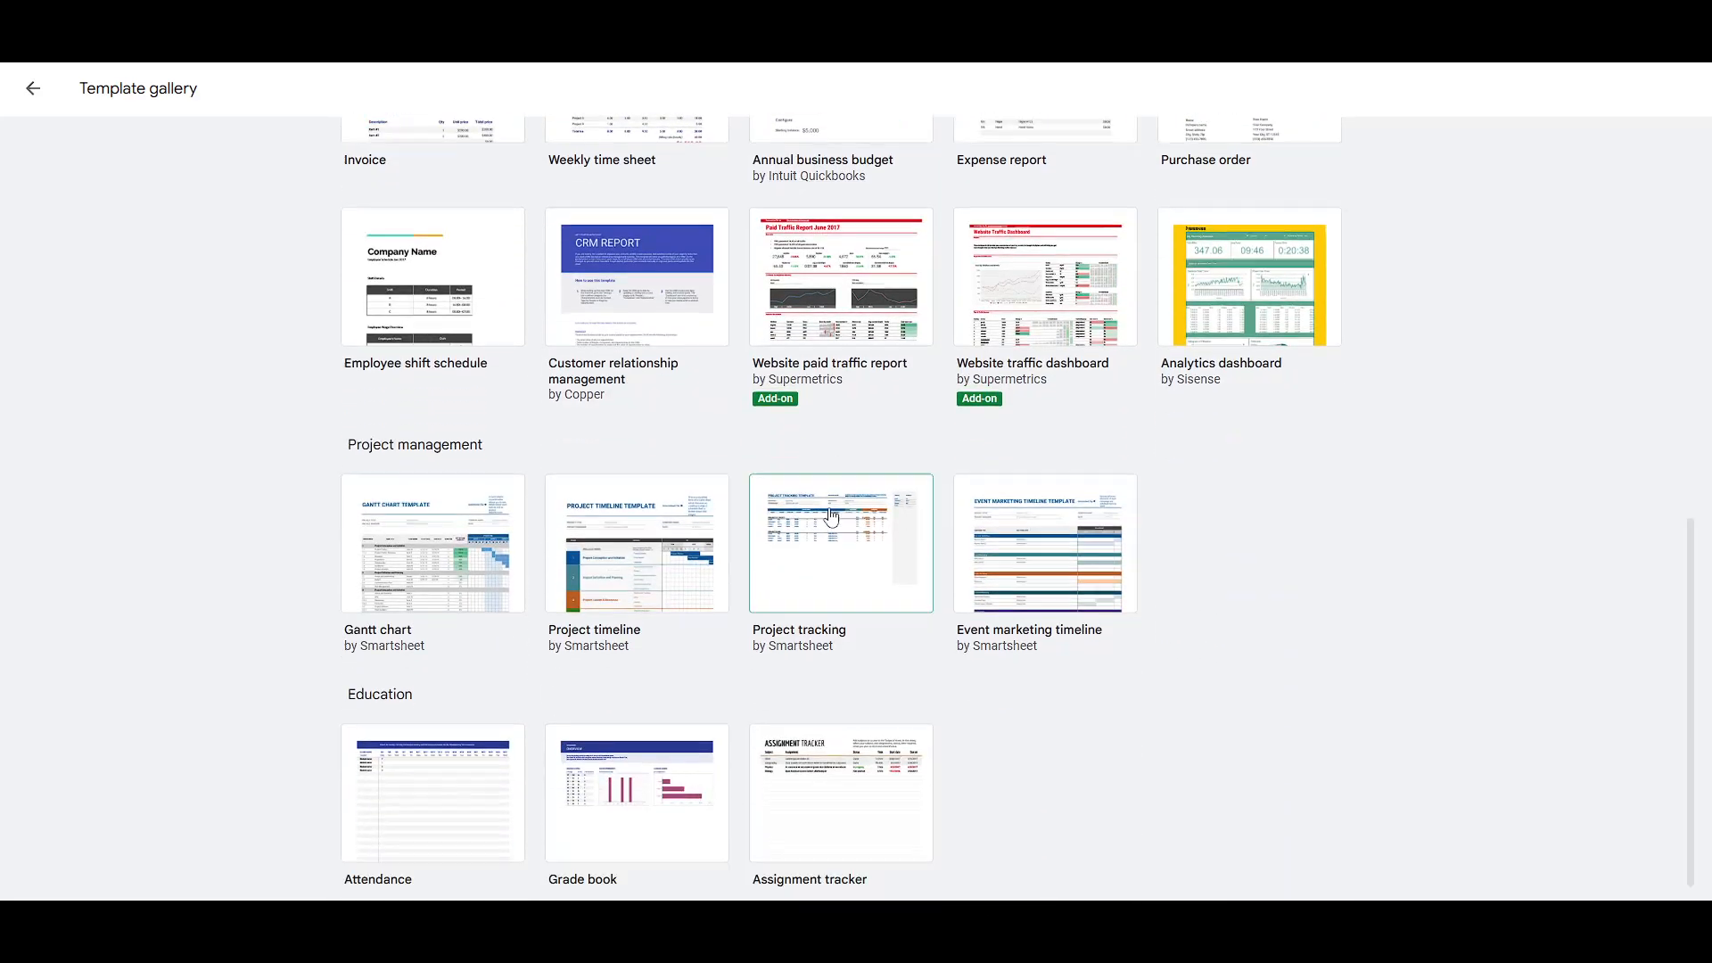
scroll(794, 560, up, 5)
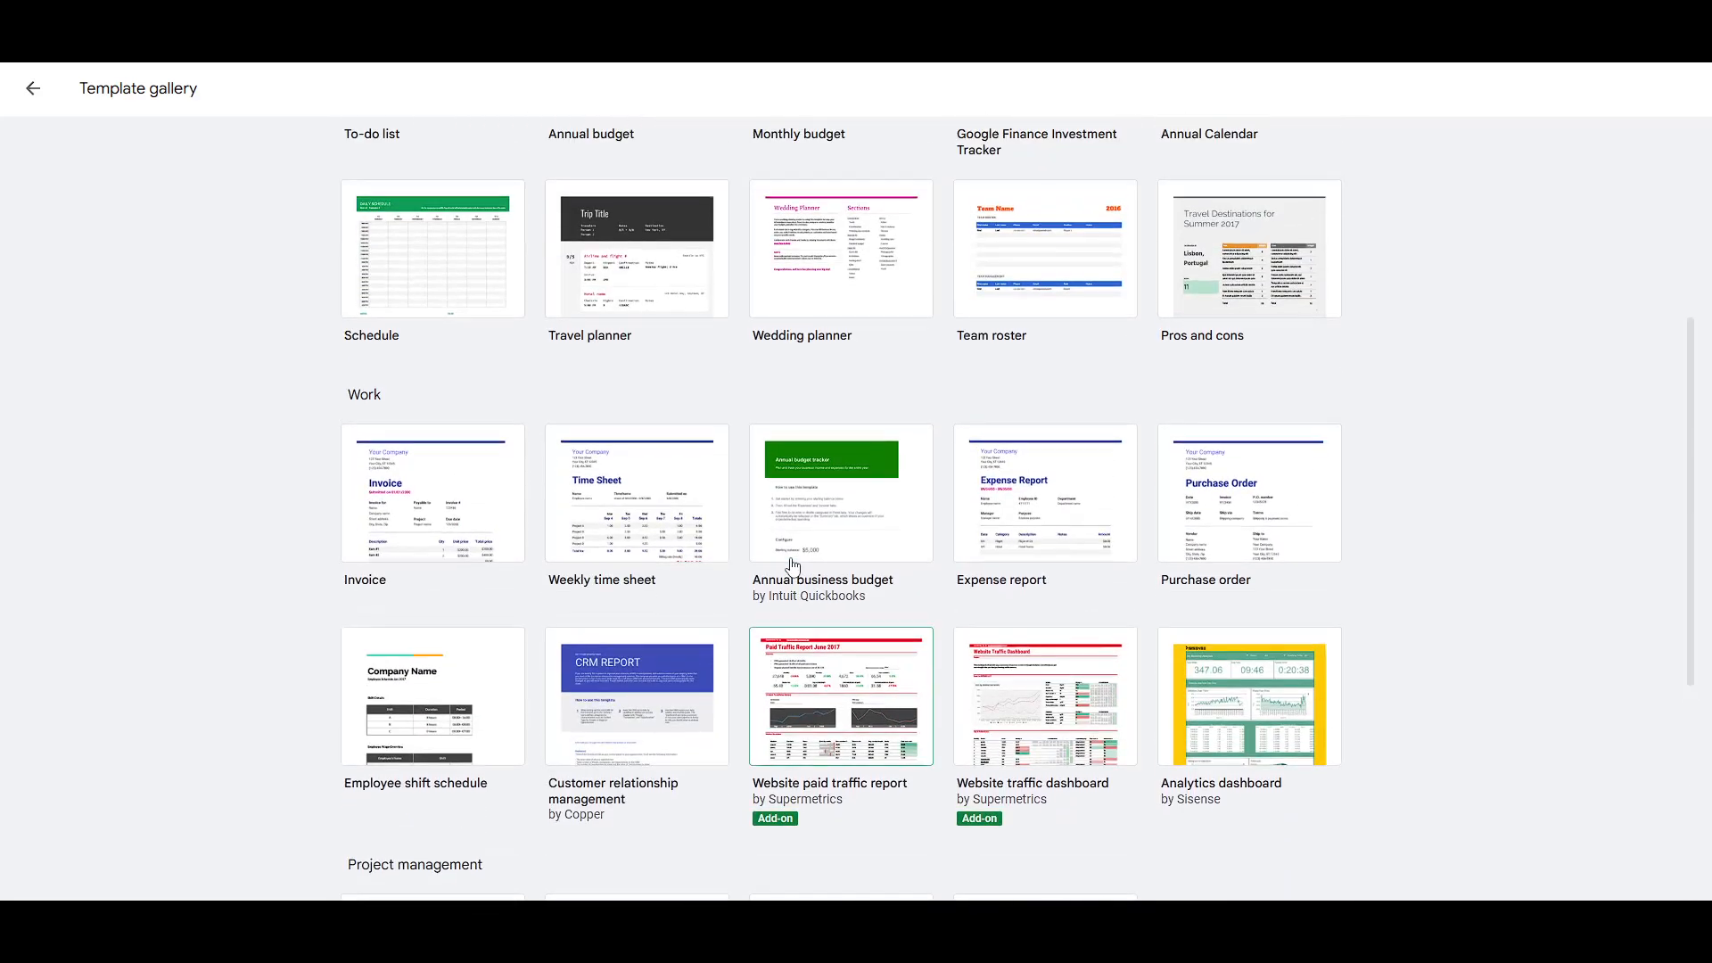
scroll(786, 564, up, 5)
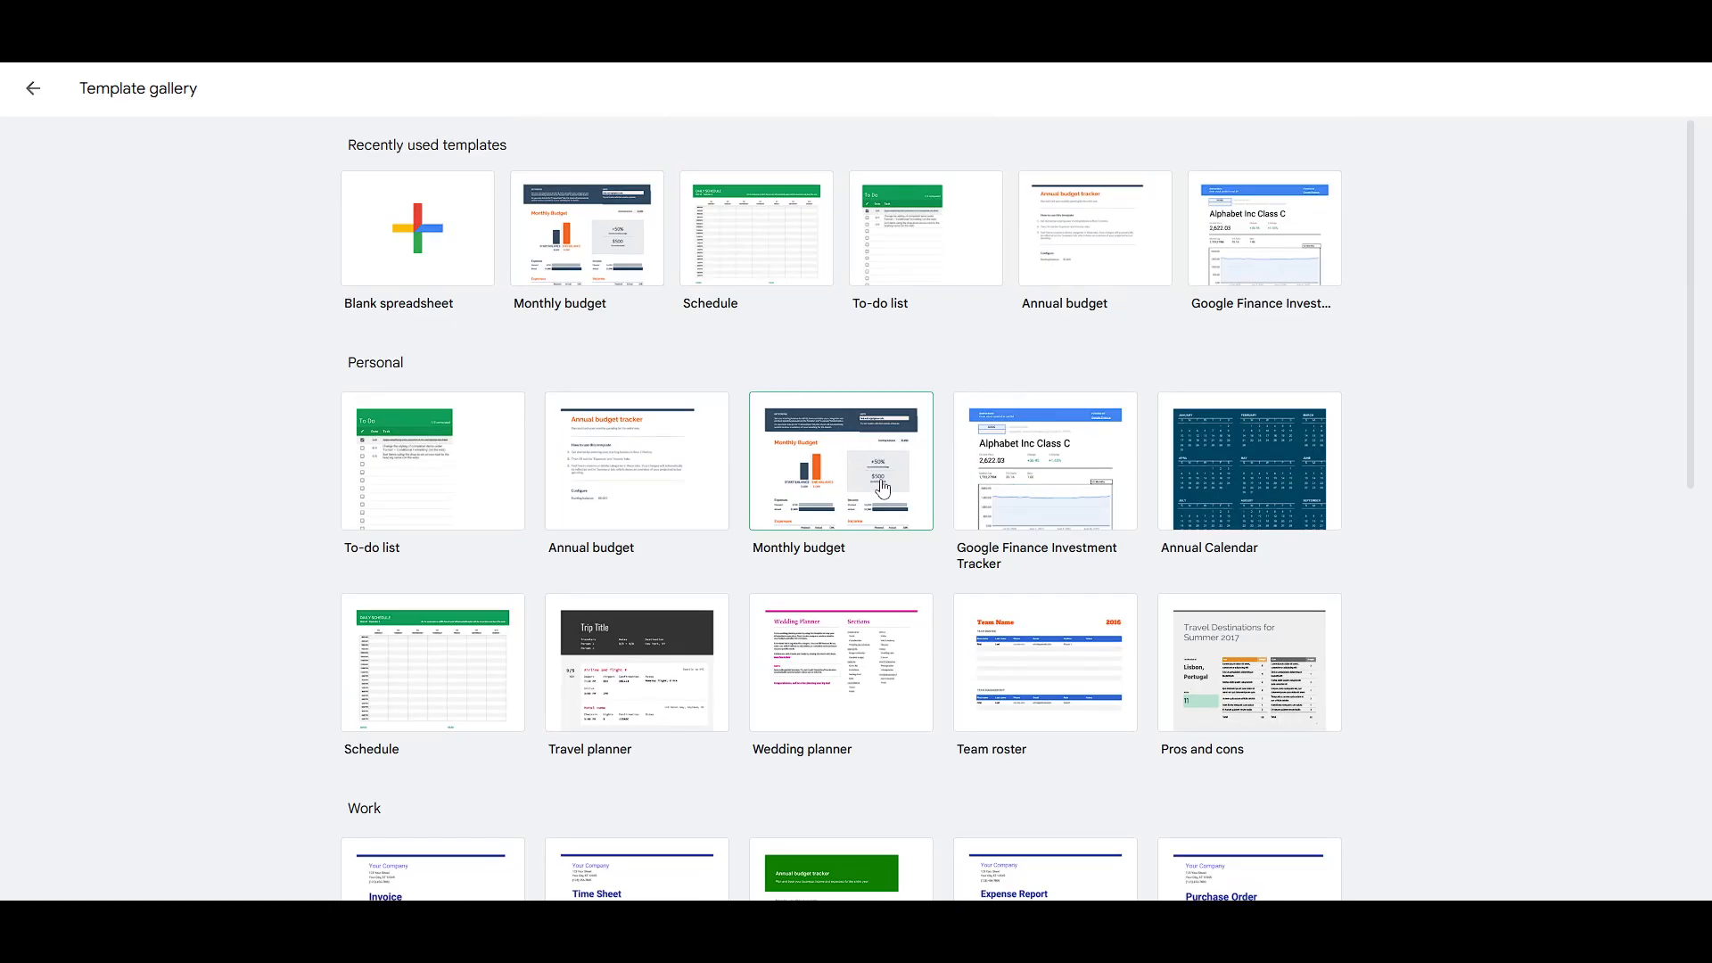
scroll(839, 491, down, 1)
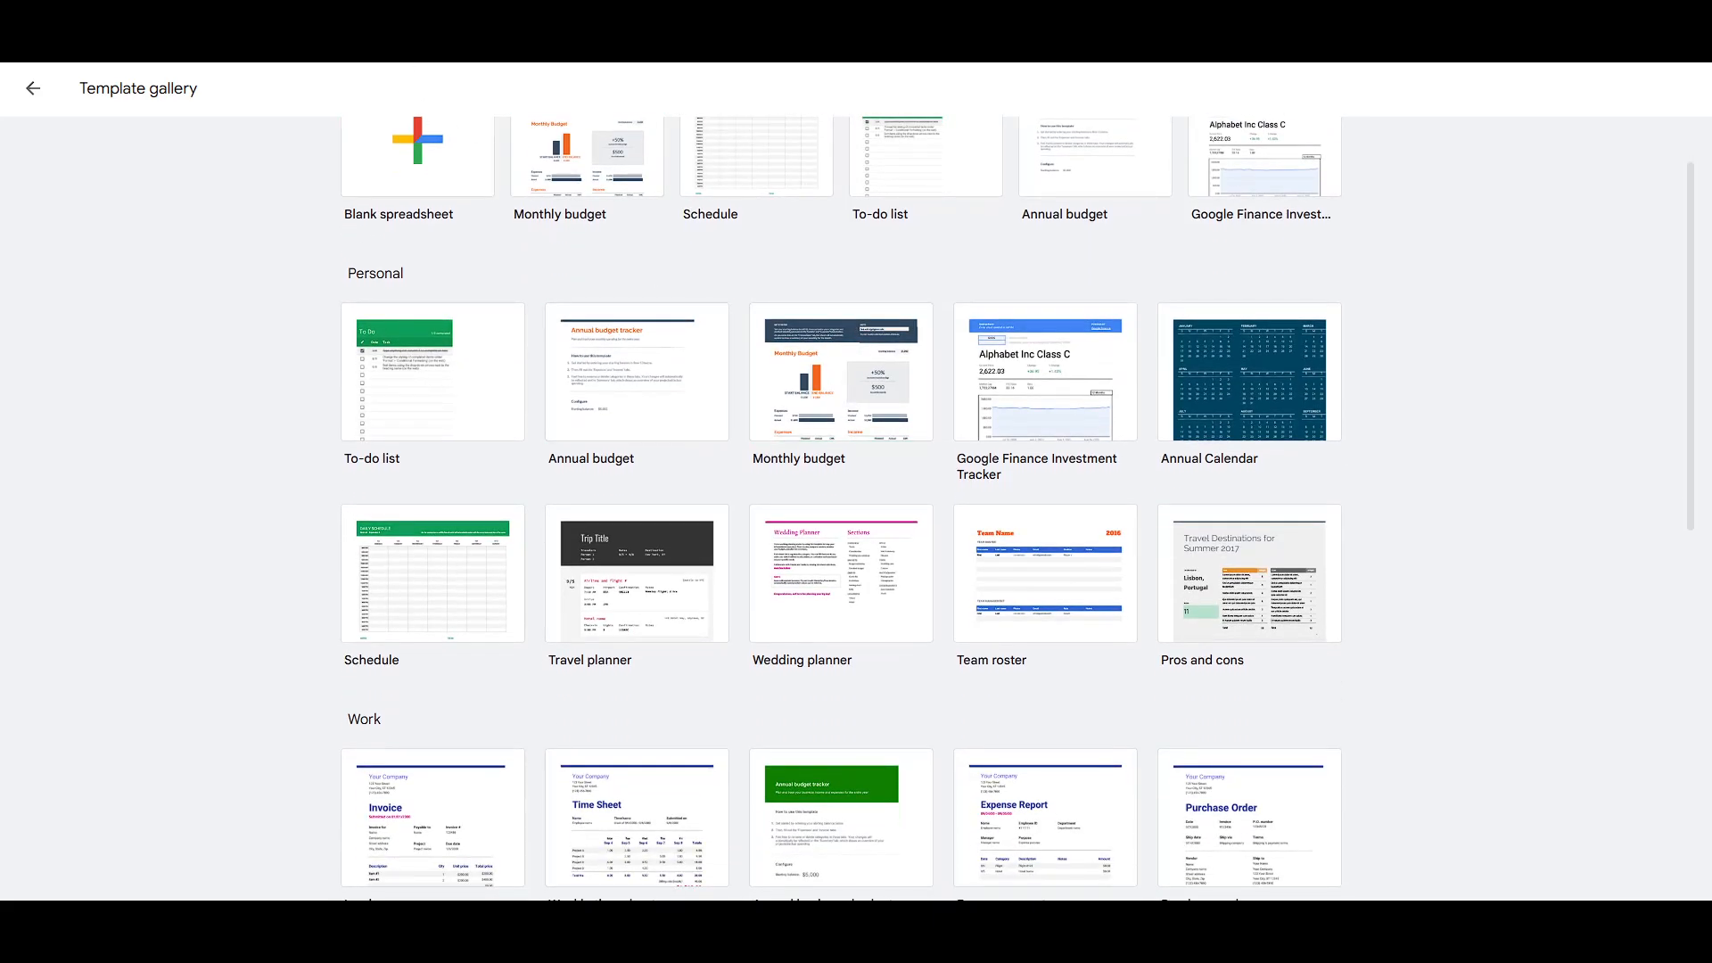
click(285, 18)
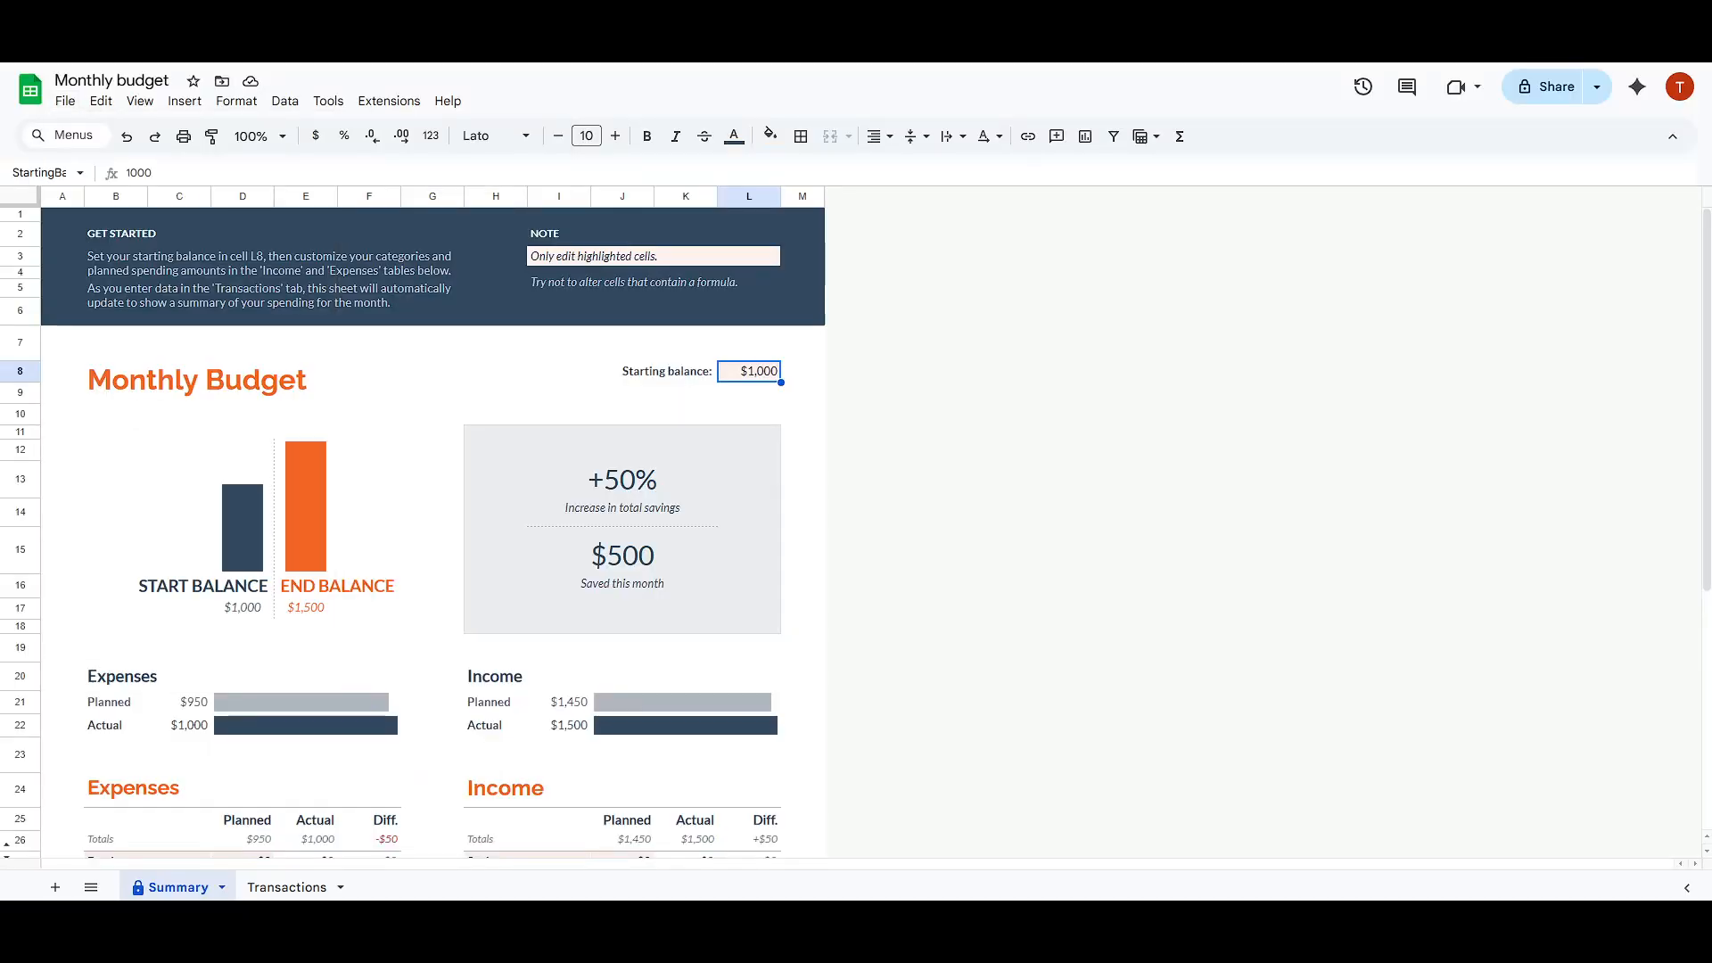
Step: Review the Summary sheet's layout and read its Note and Get Started instructions
scroll(700, 371, down, 2)
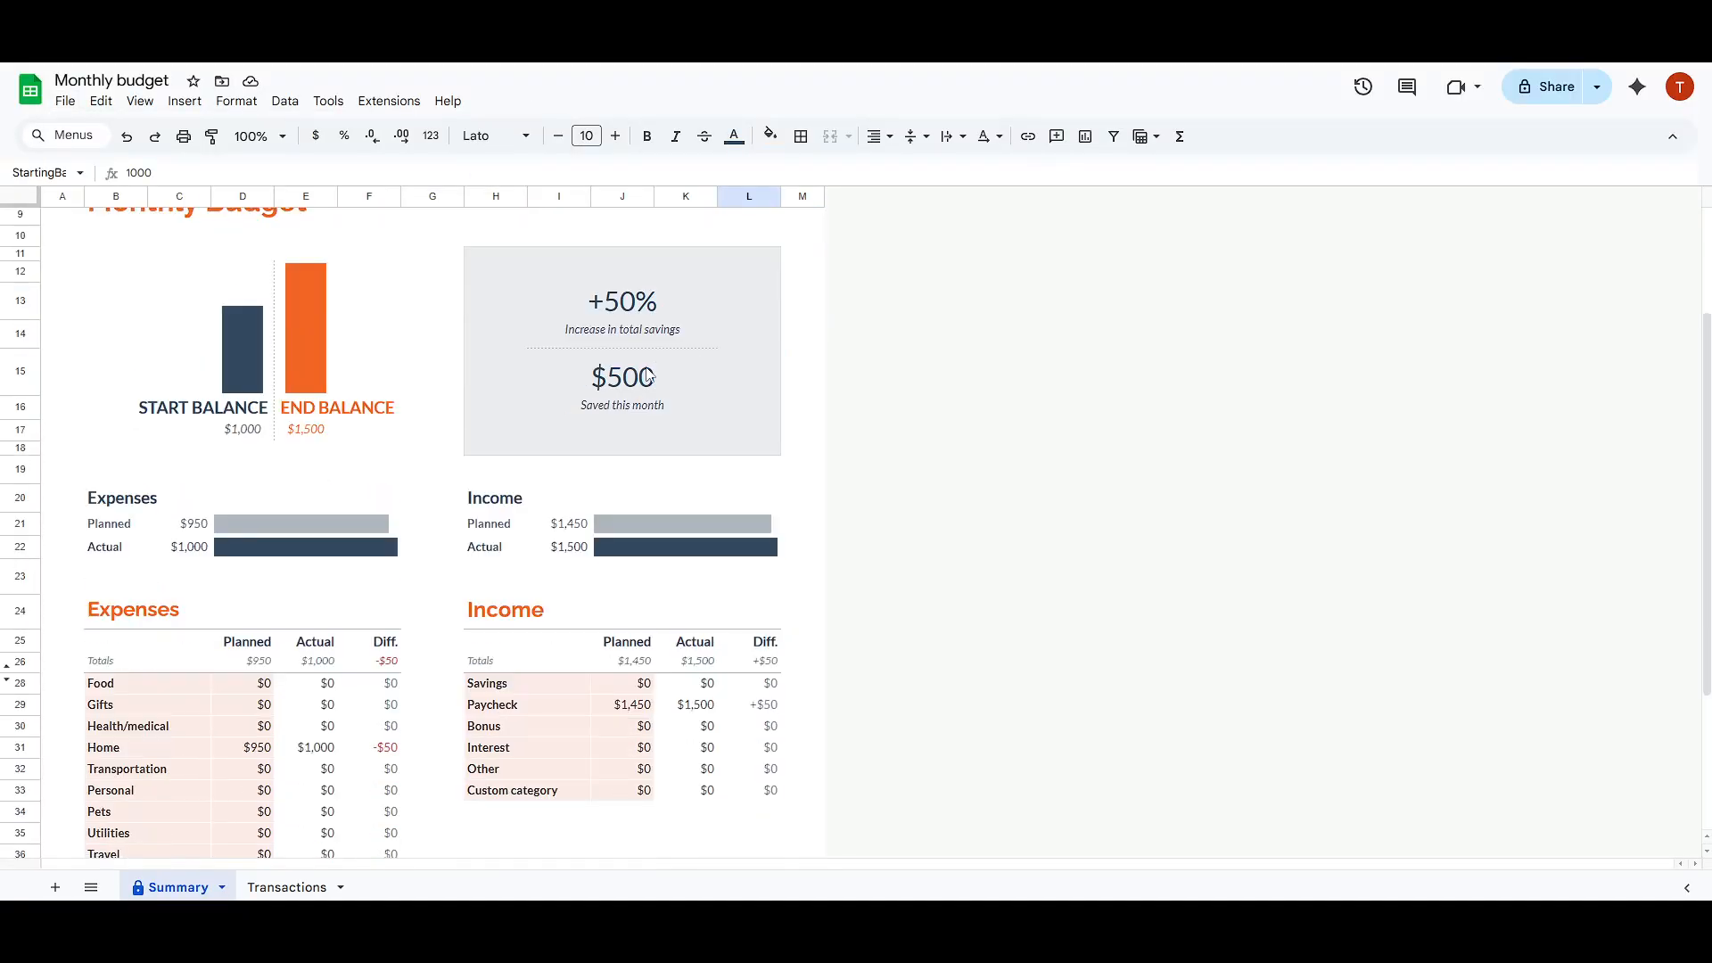
scroll(634, 446, up, 2)
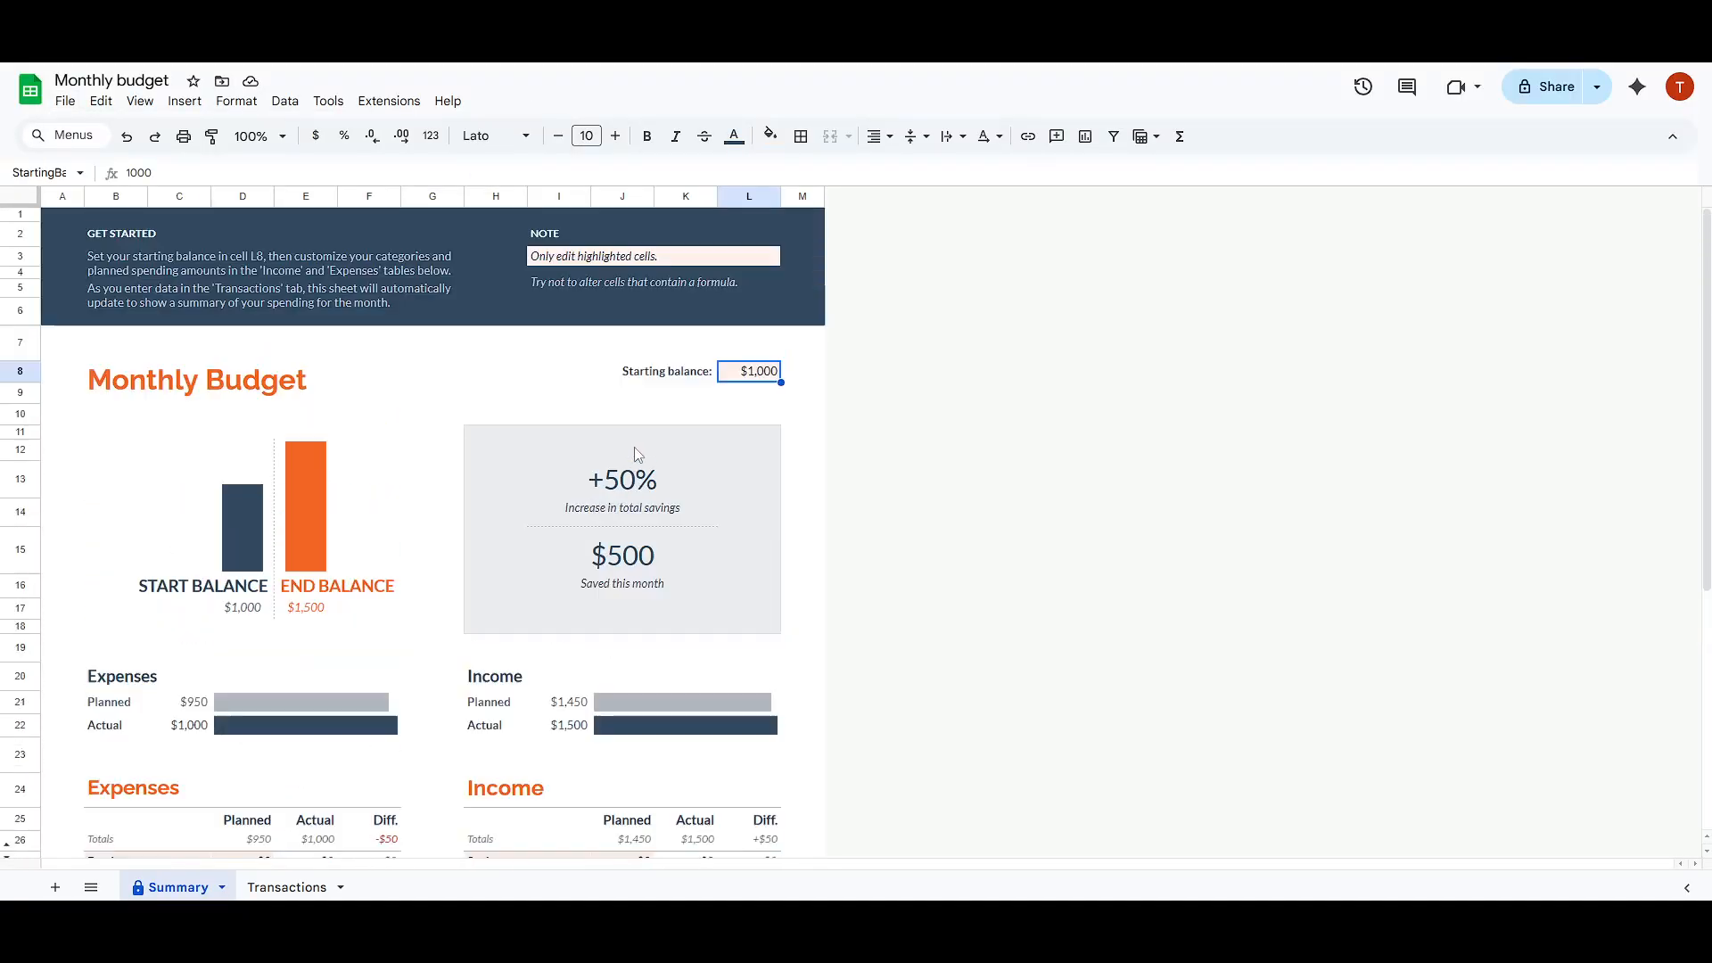
click(566, 250)
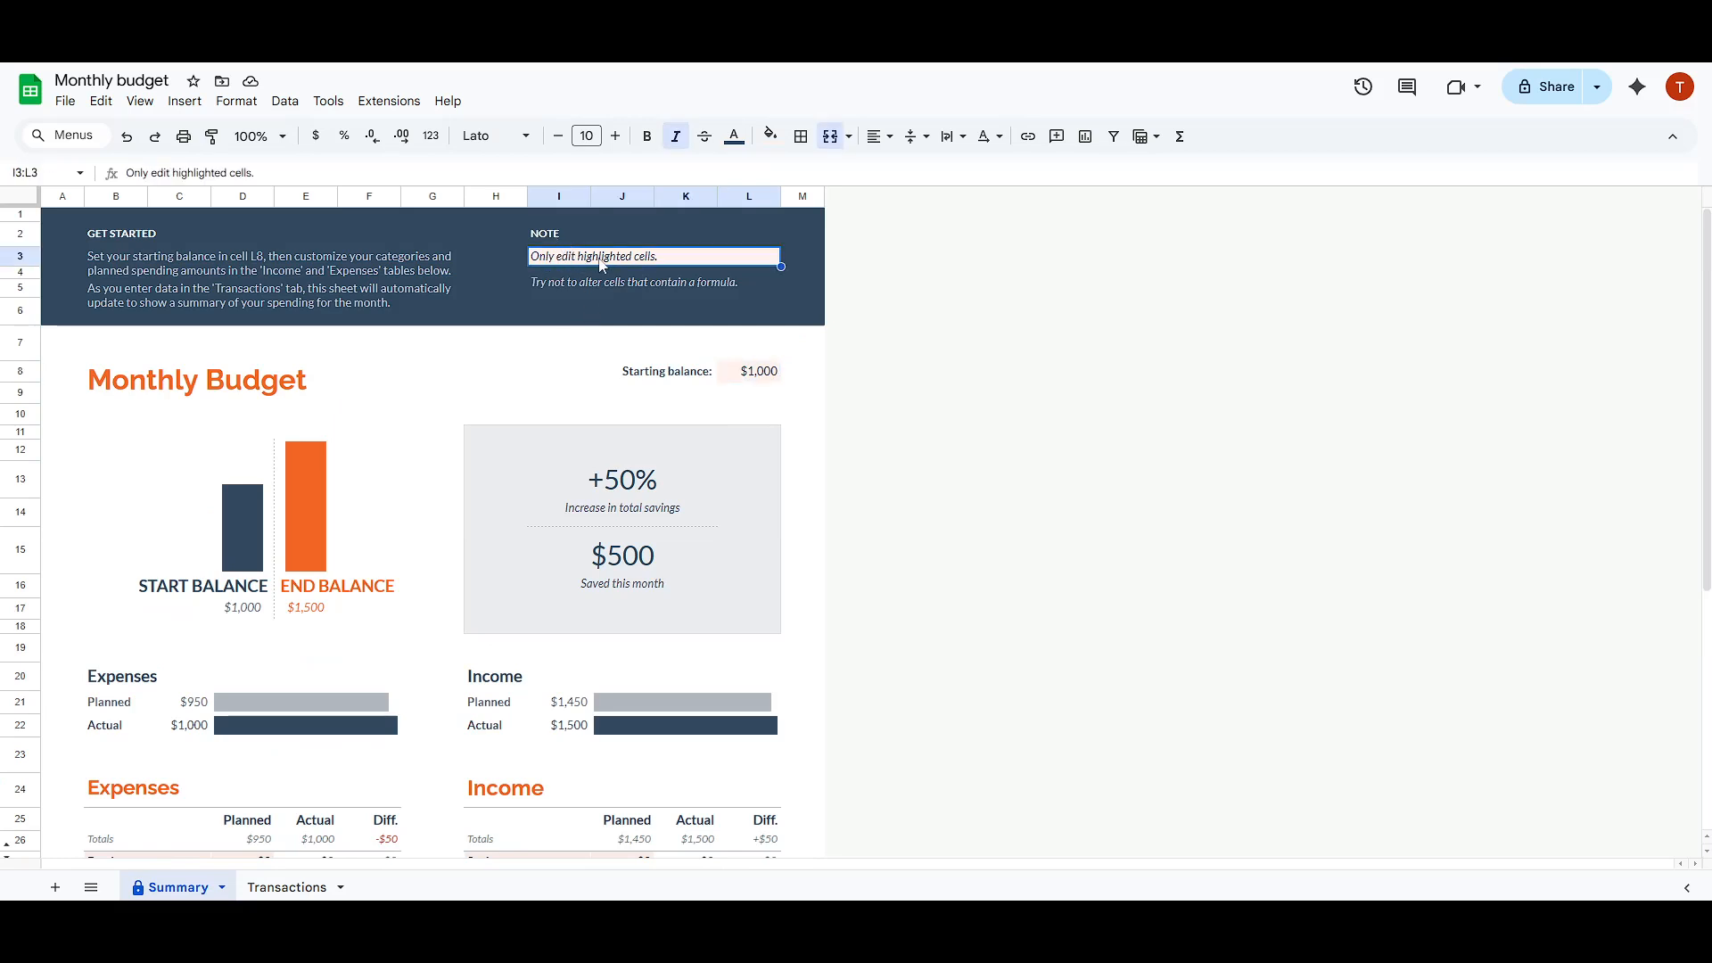
click(619, 284)
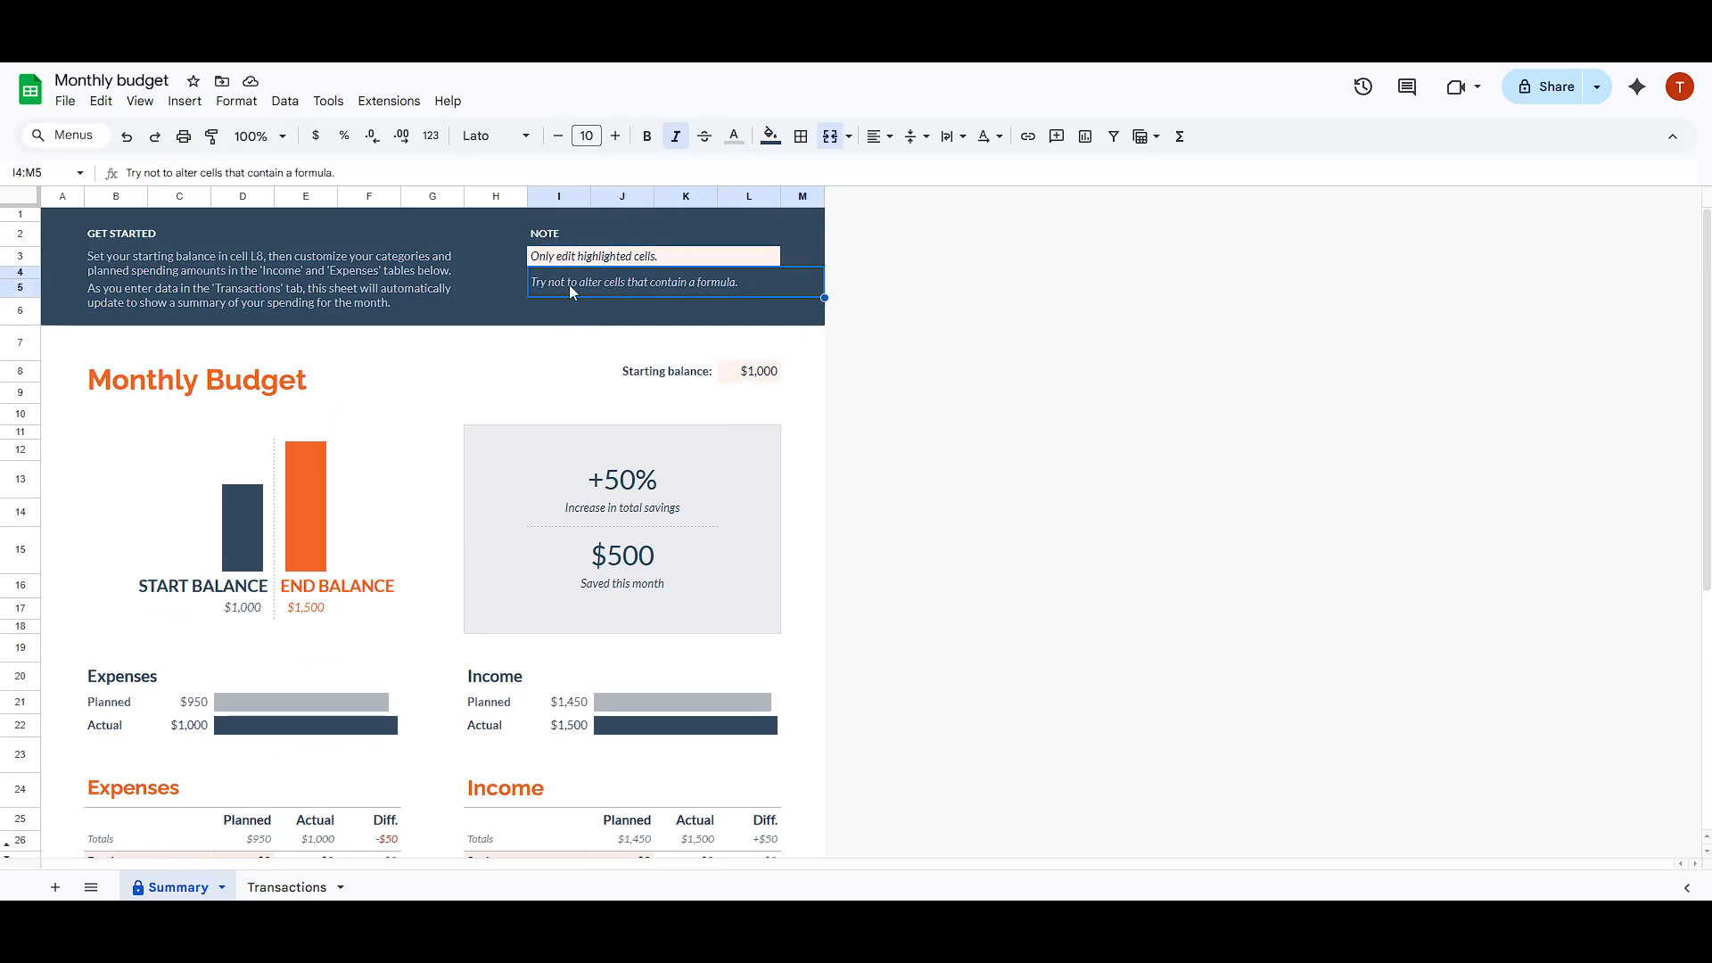
click(578, 261)
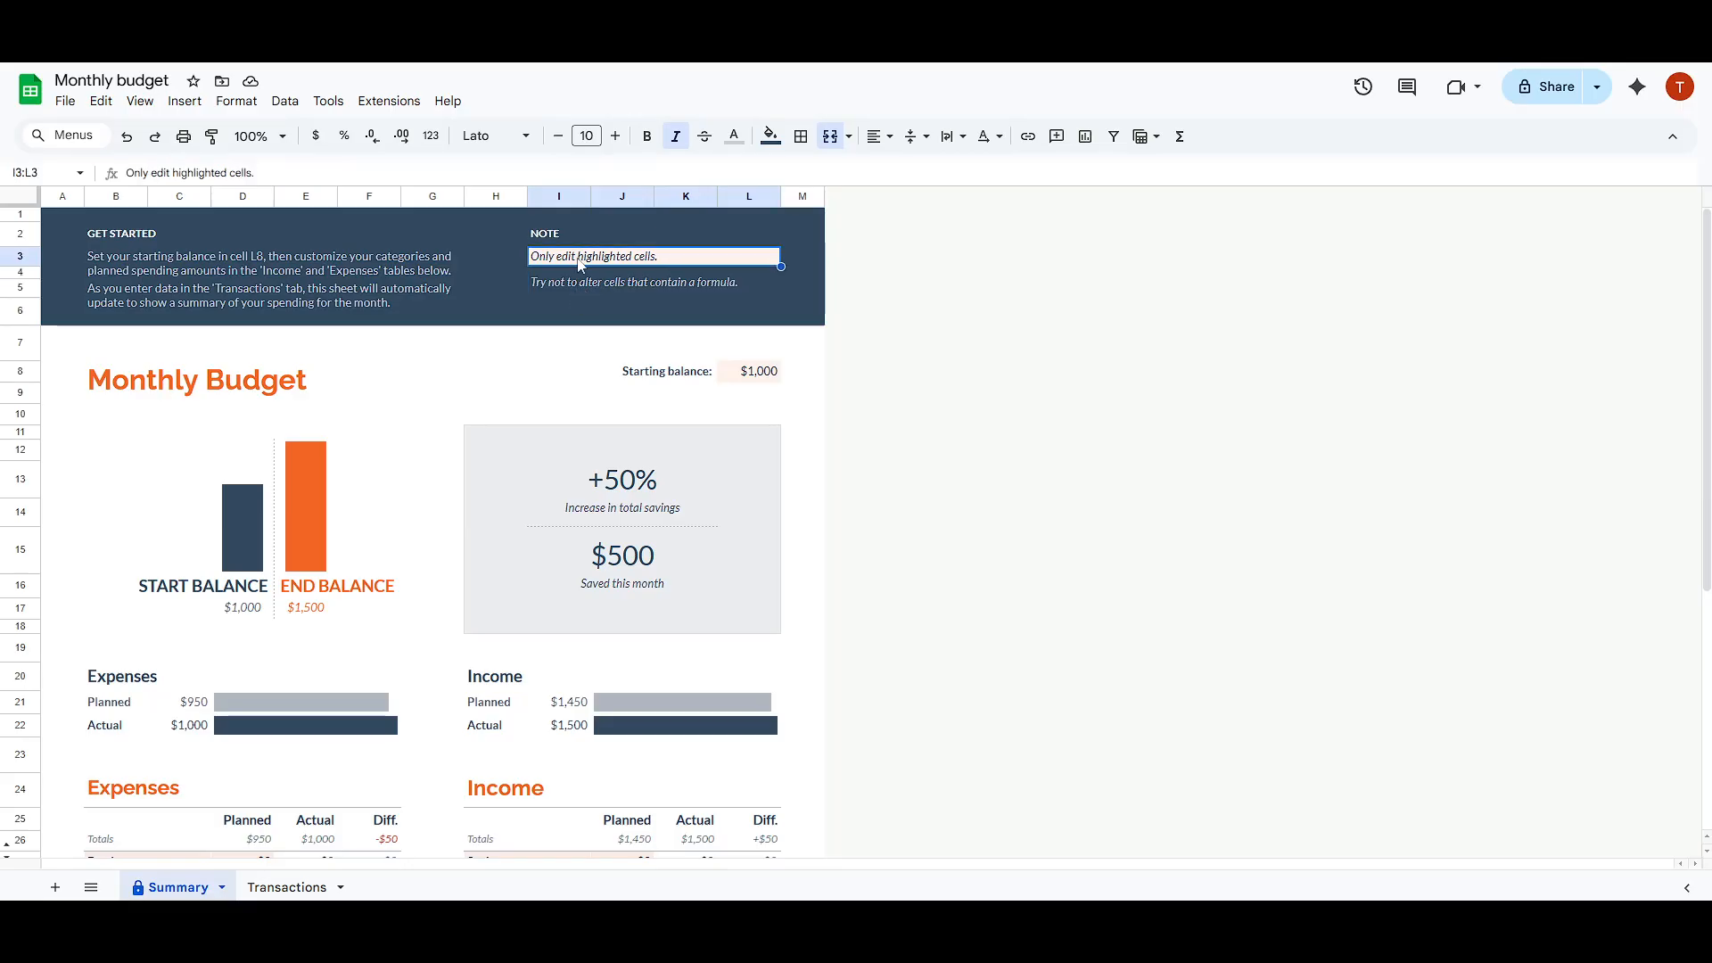
click(239, 279)
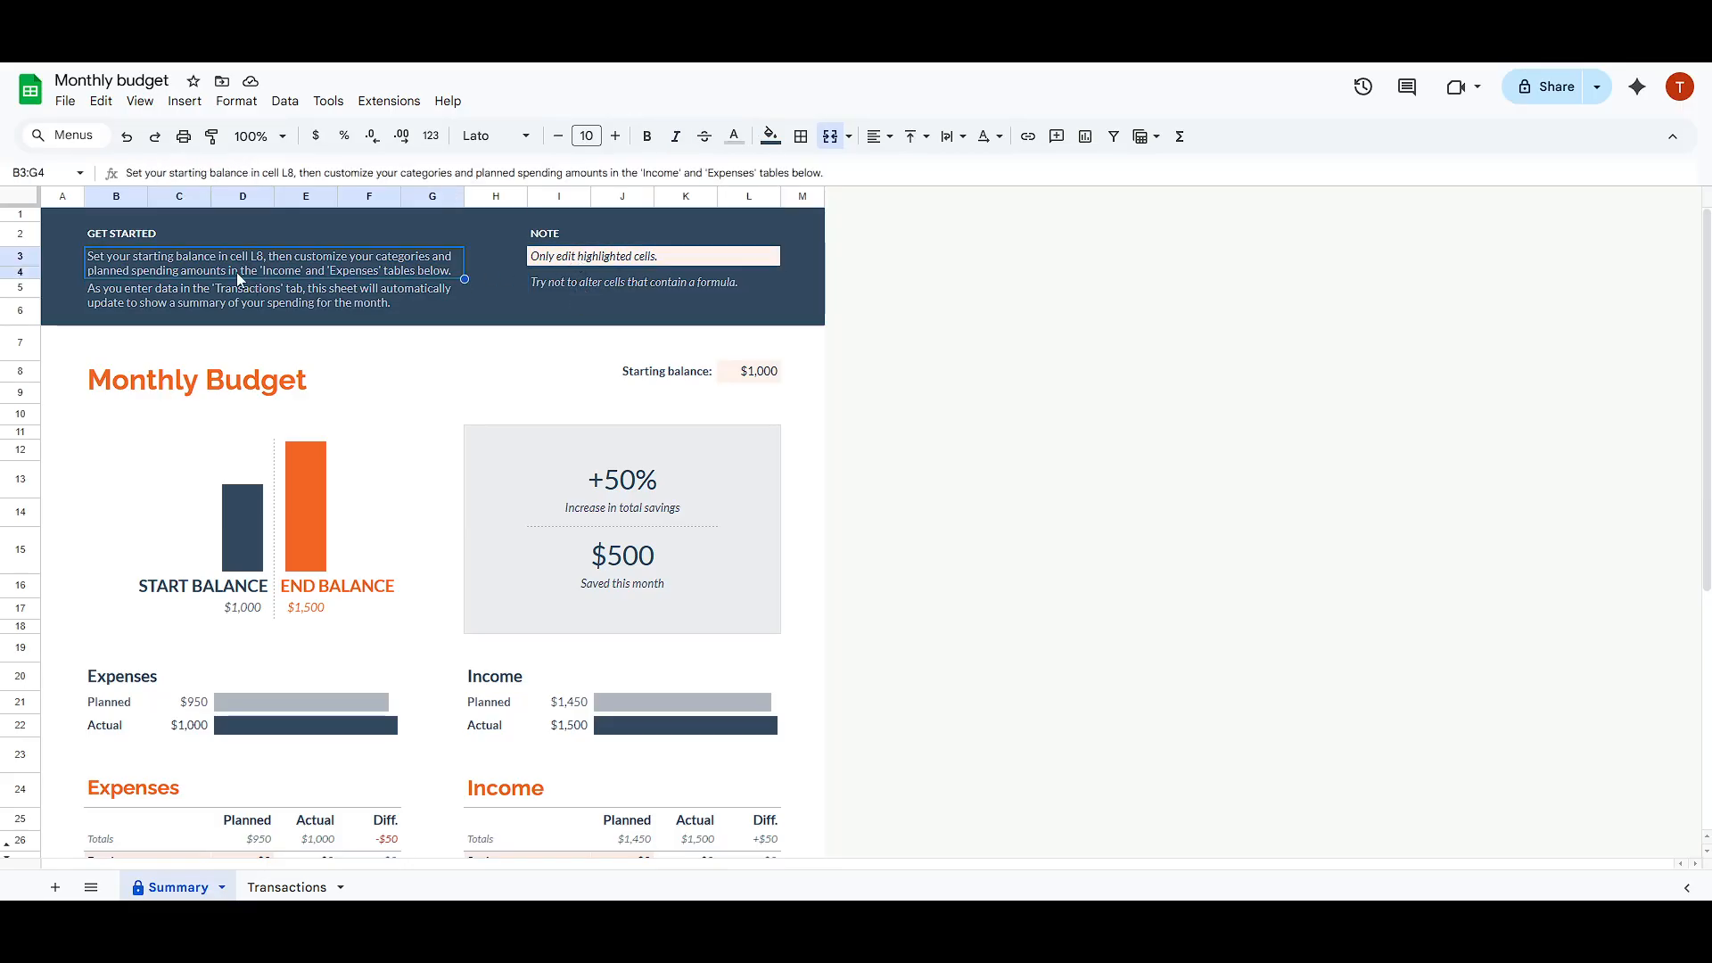
click(158, 302)
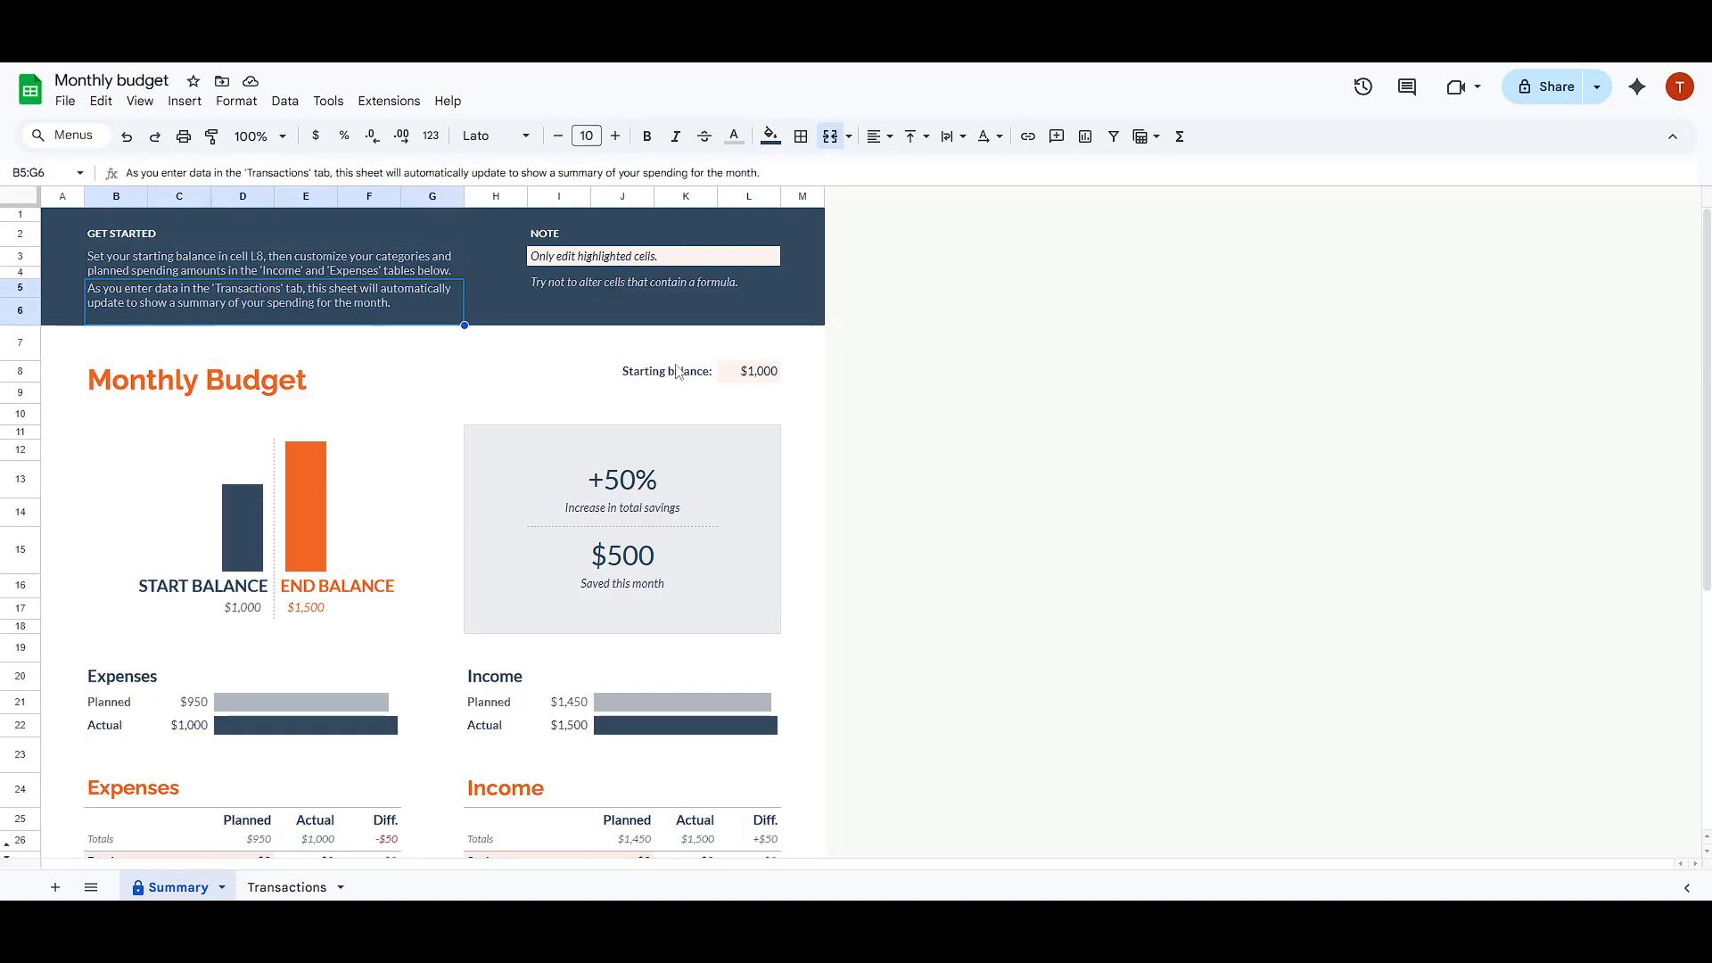
click(114, 260)
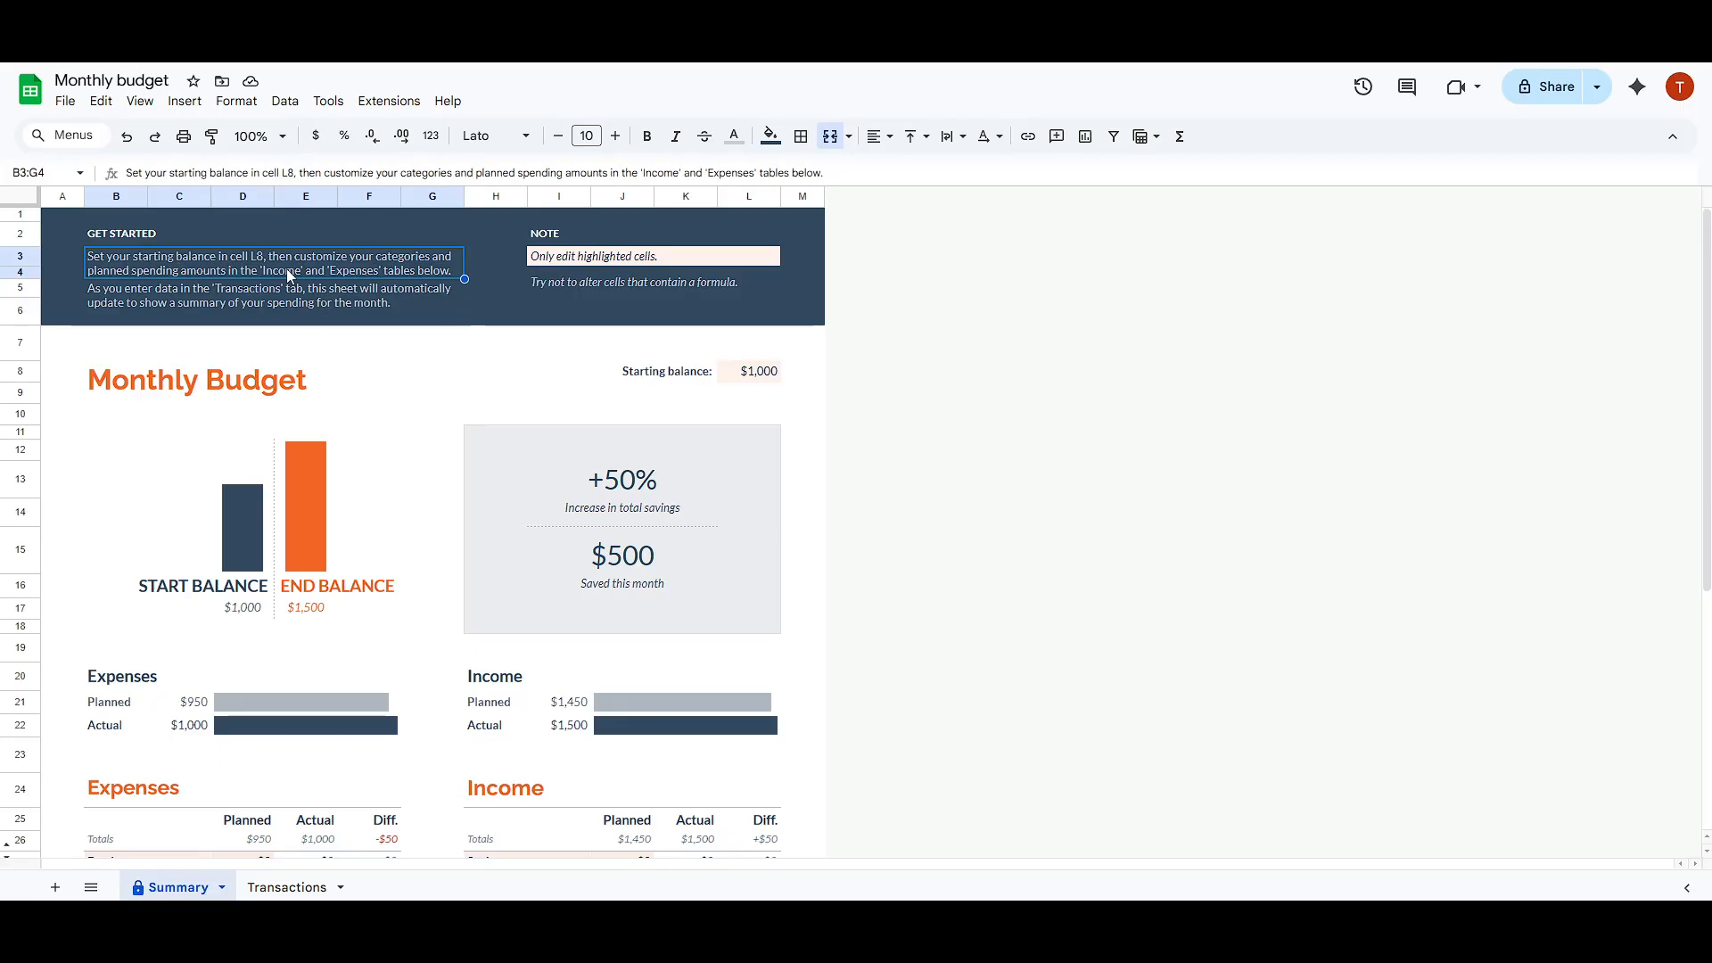
click(114, 297)
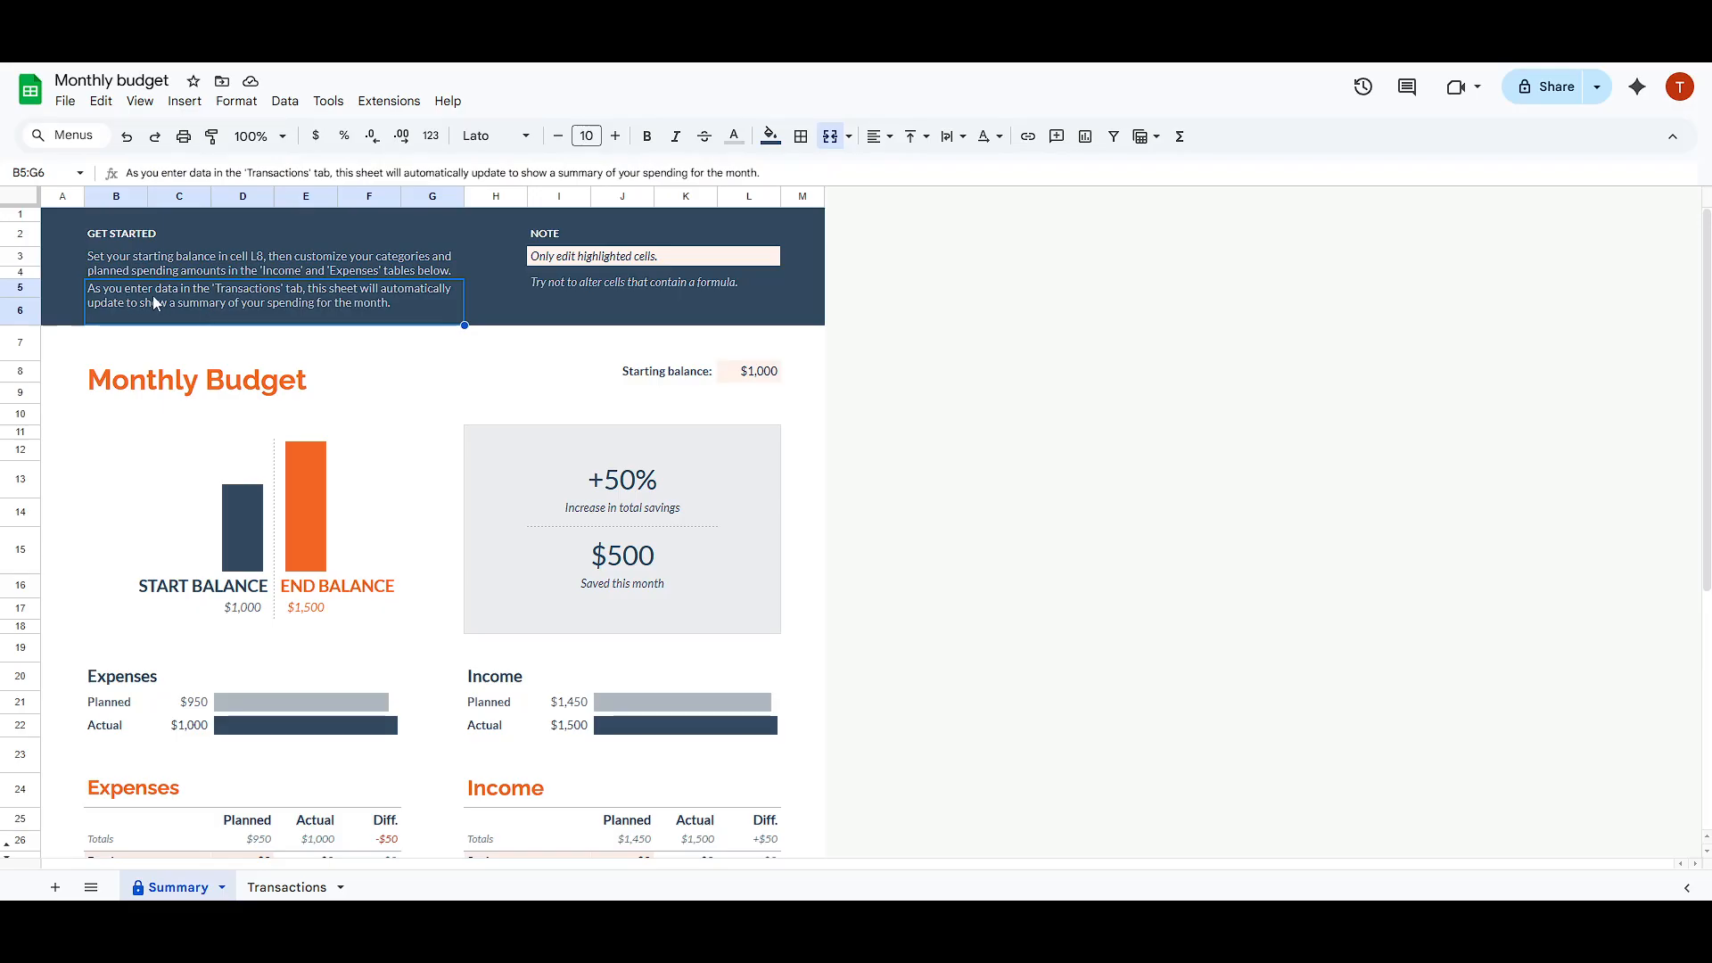
Step: Set the starting balance in cell L8 of the Summary sheet to $1,500
click(750, 374)
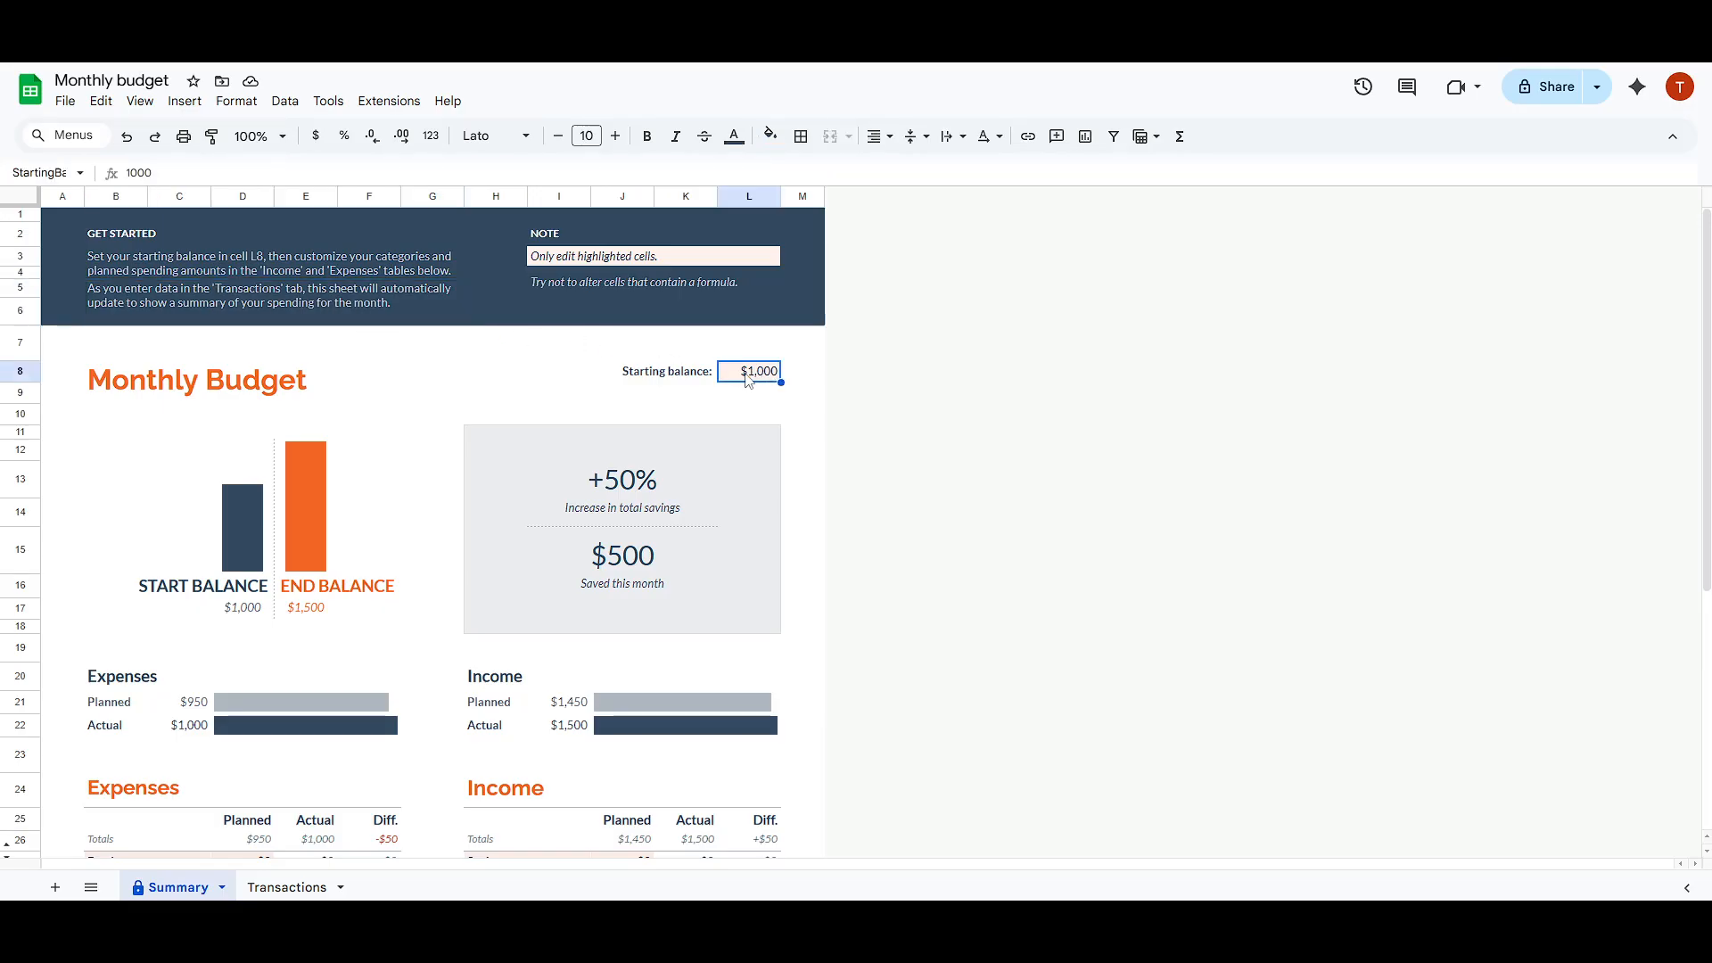
double_click(753, 375)
click(762, 372)
text(5)
key(Return)
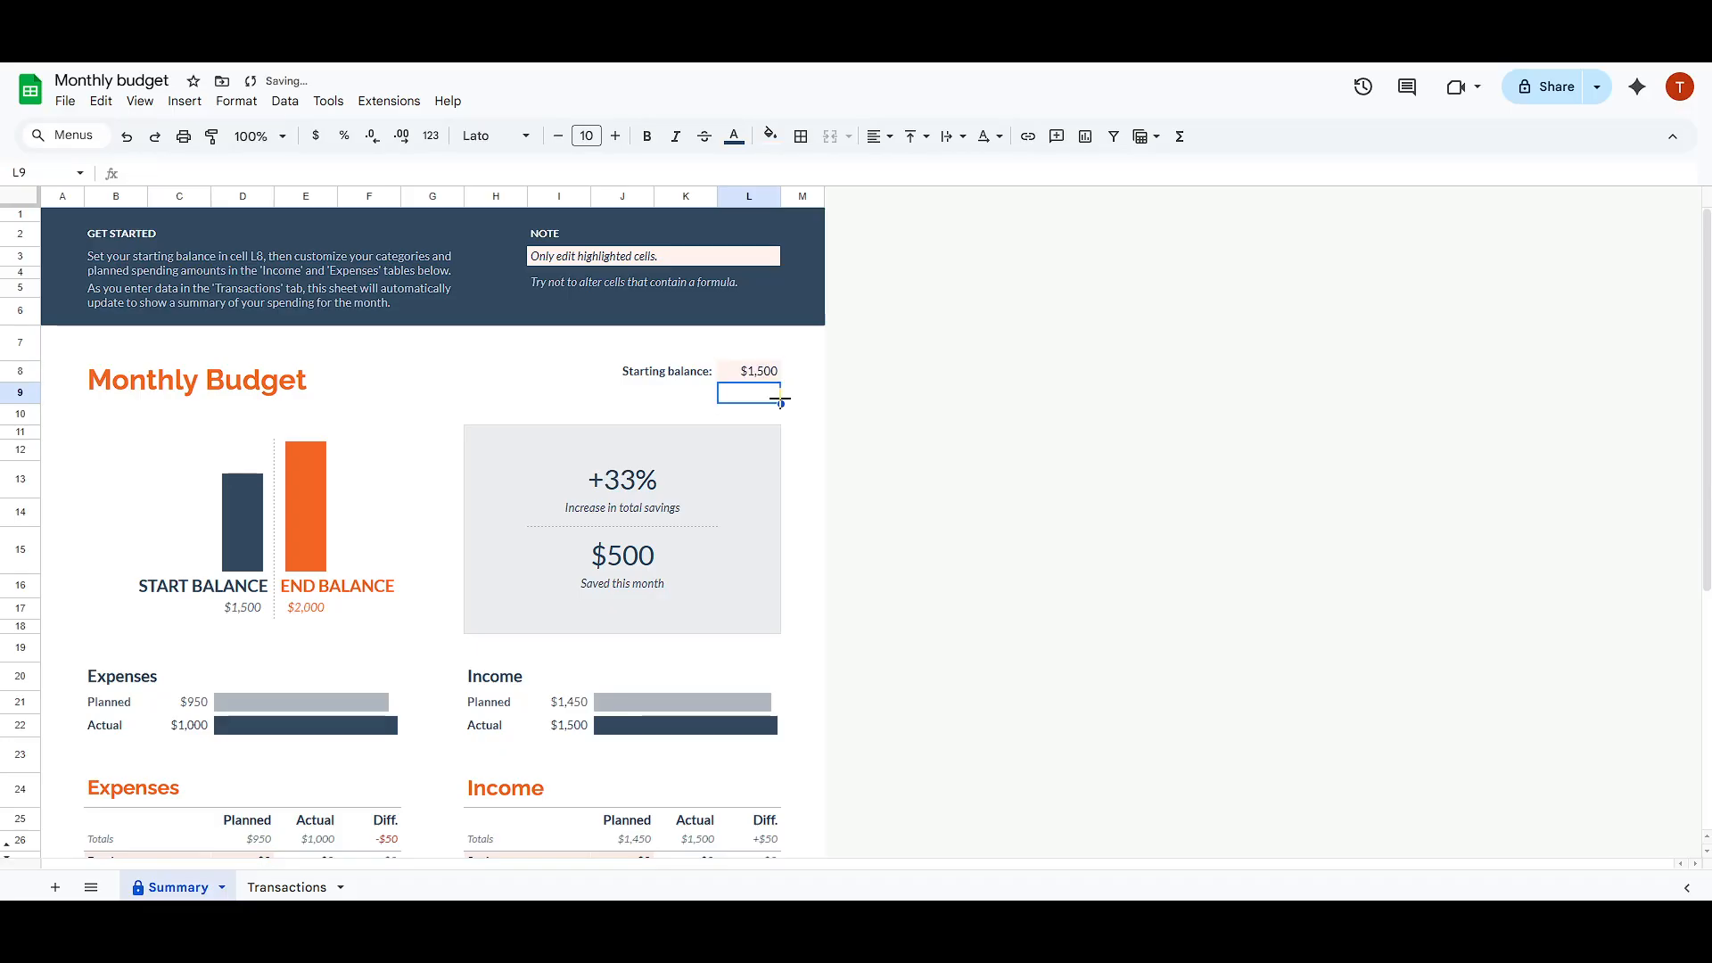
Step: Inspect the formulas behind the Actual and Diff. columns of the Income table
scroll(575, 474, down, 2)
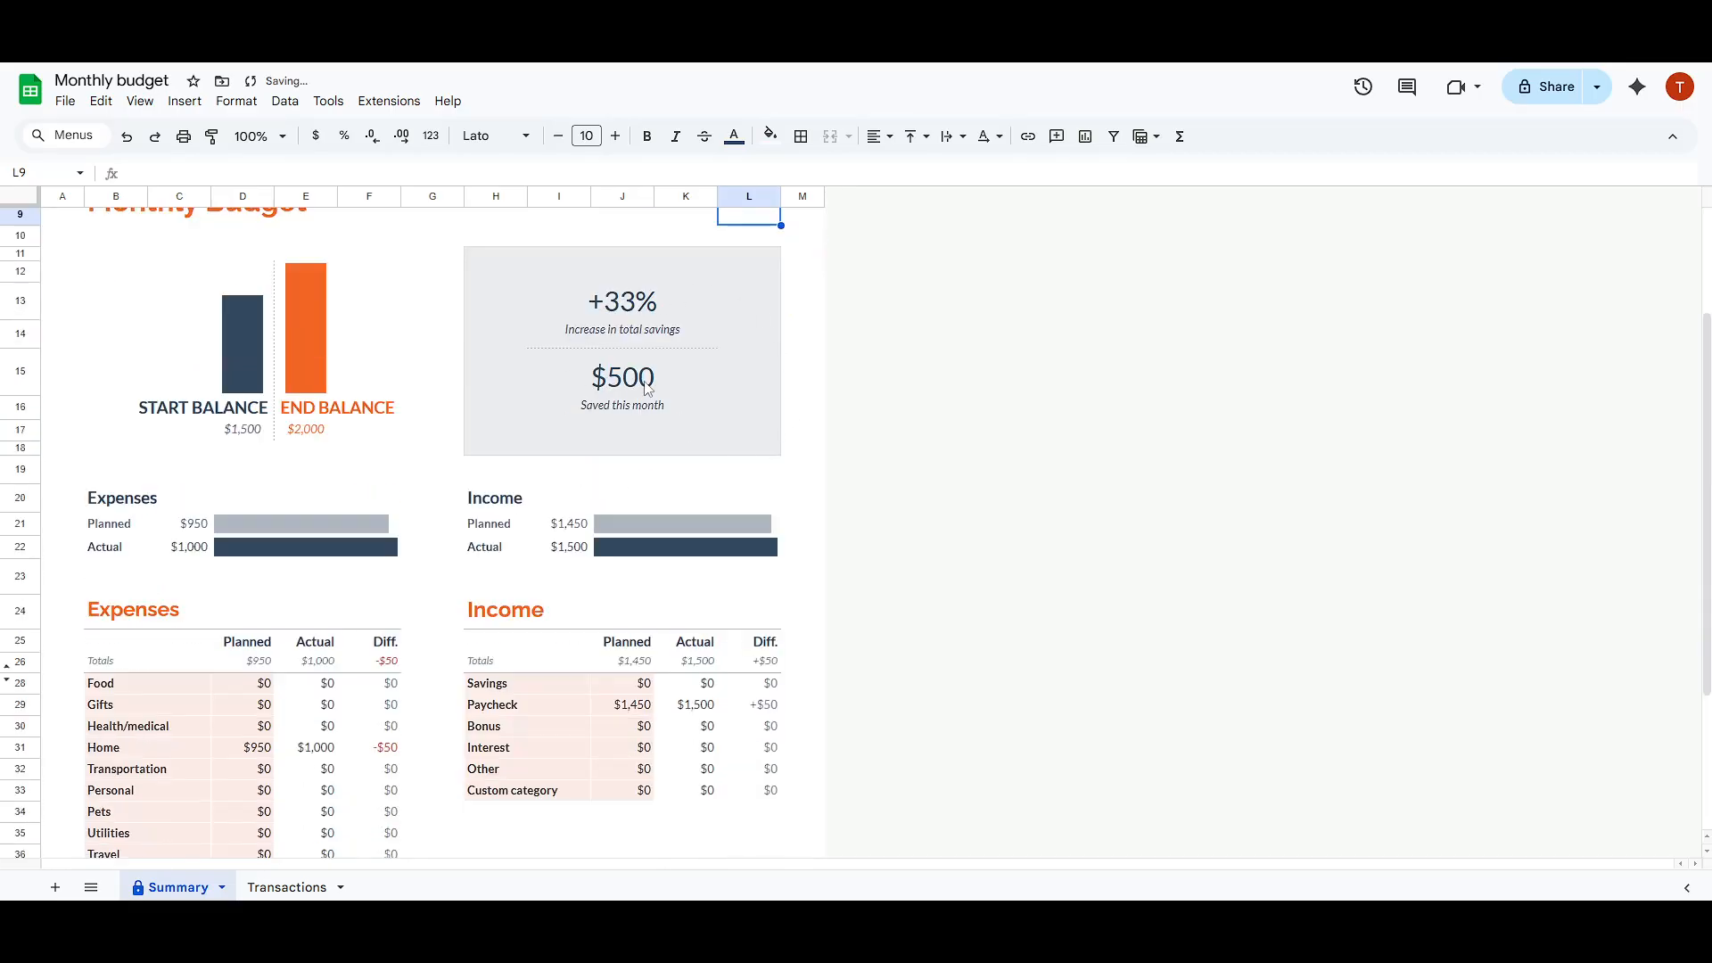
scroll(590, 391, down, 2)
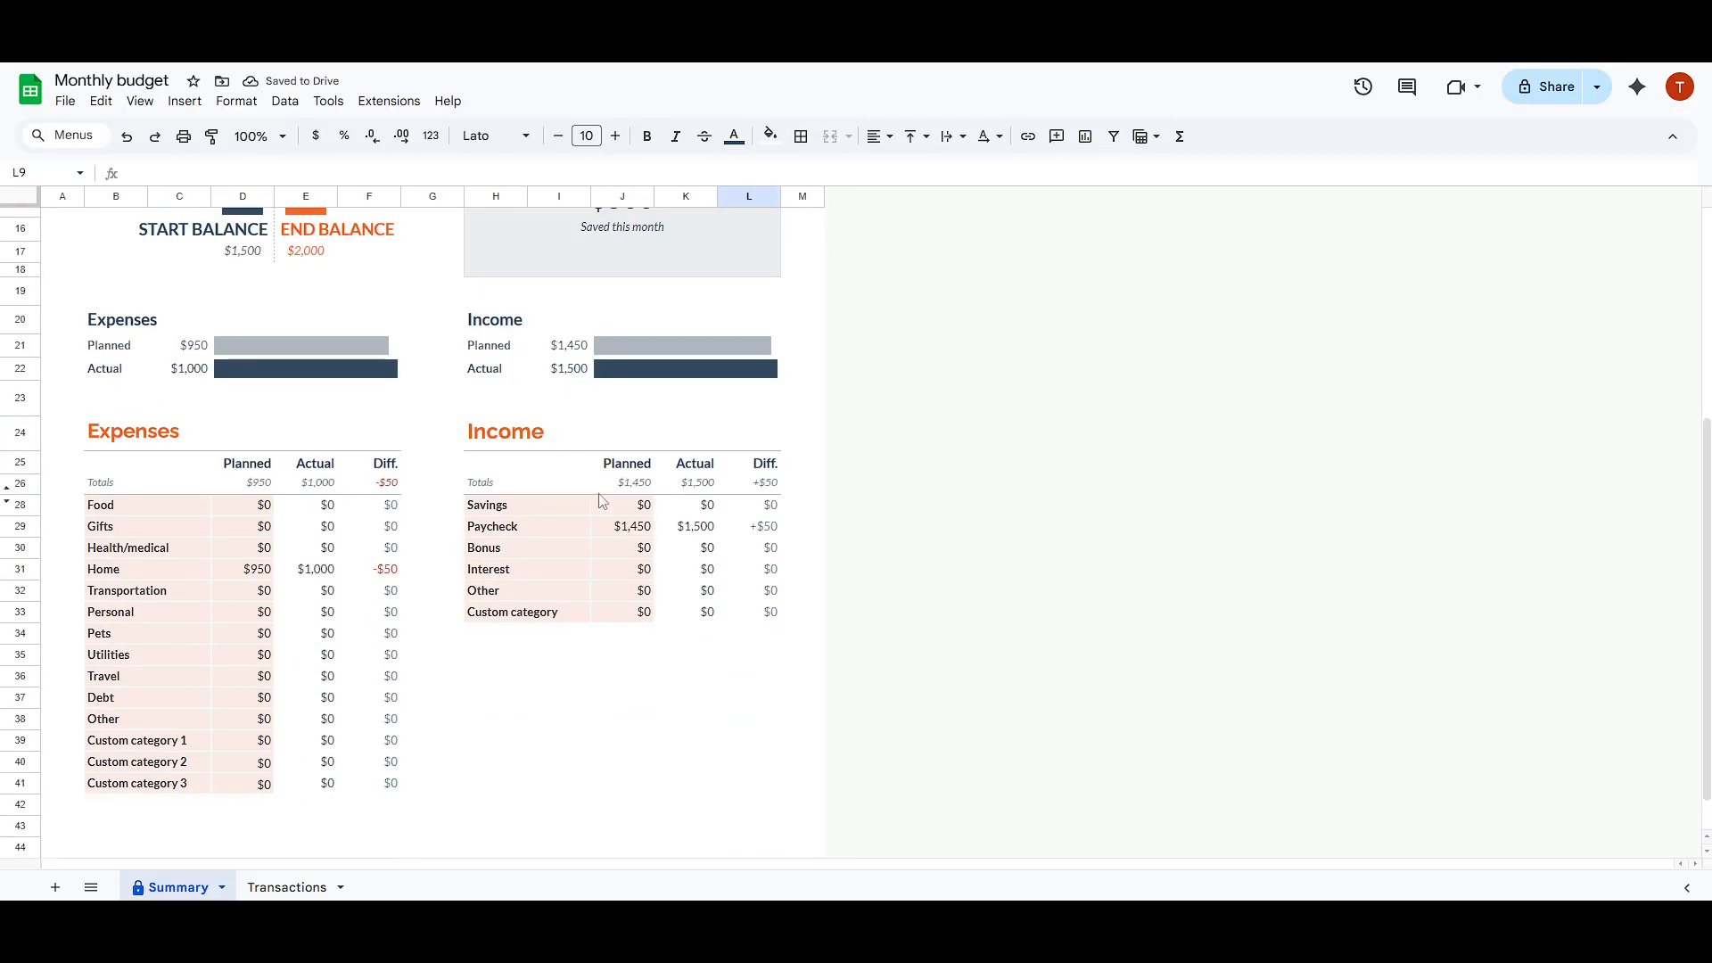
click(710, 506)
click(700, 533)
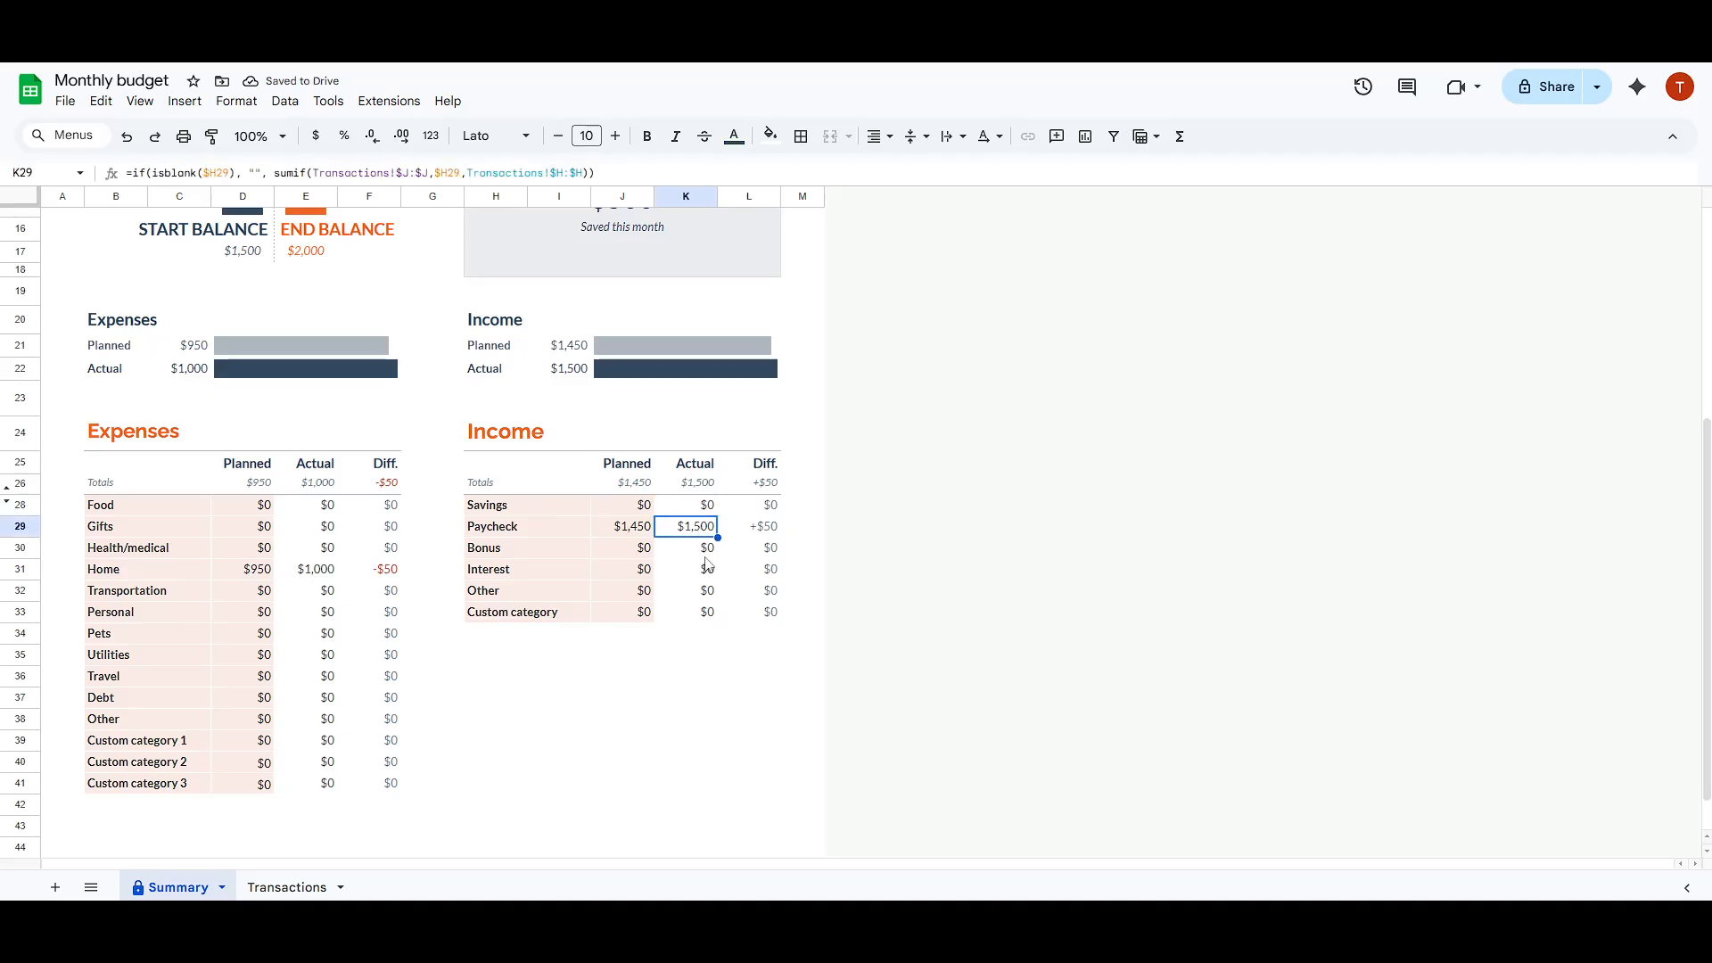
click(709, 569)
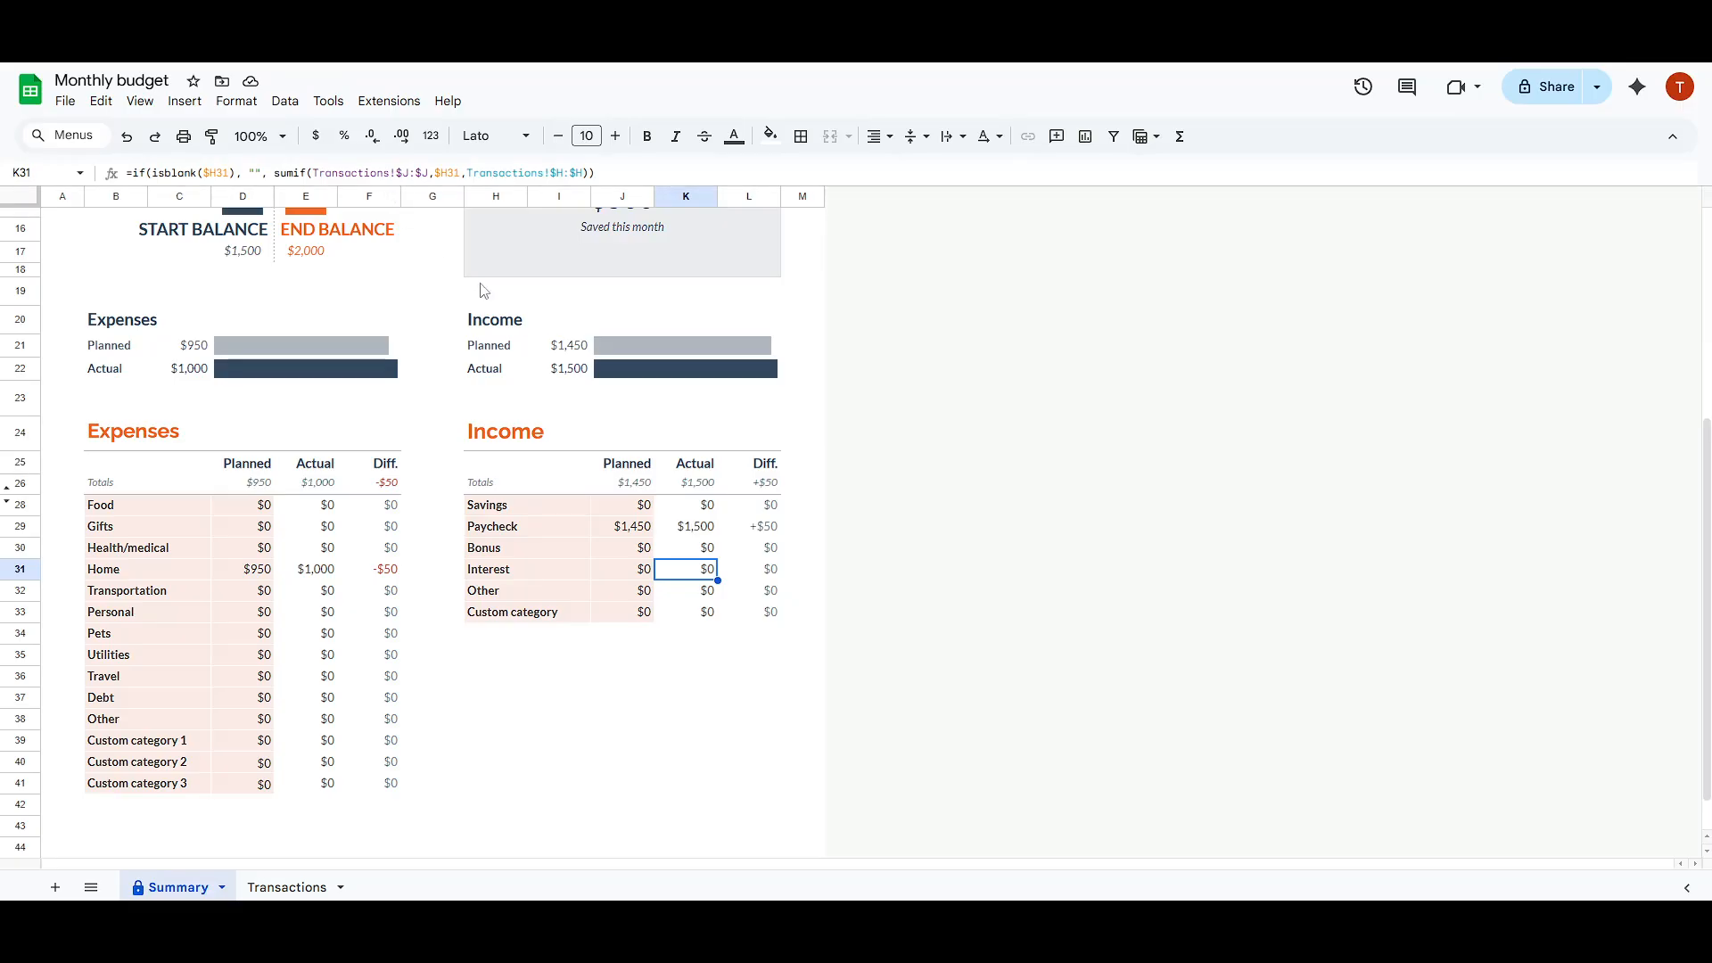
click(755, 517)
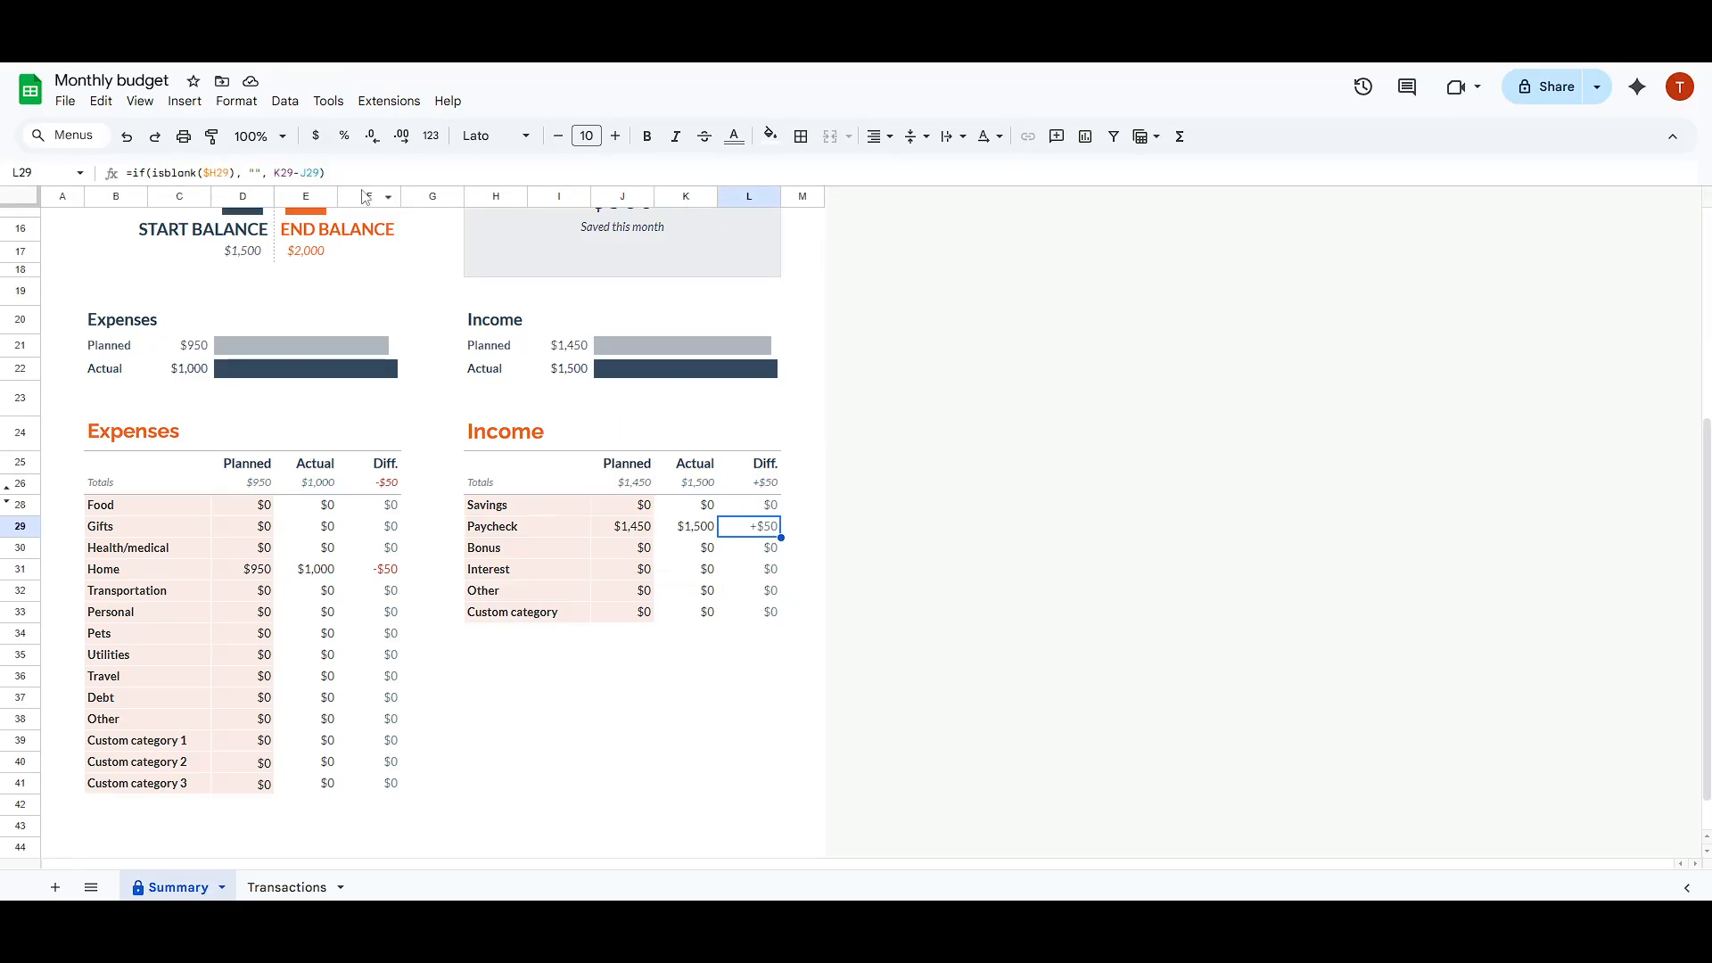
drag(332, 171, 125, 172)
key(Escape)
Step: Examine the editable category names and planned amounts in the highlighted cells of the Income table
click(552, 506)
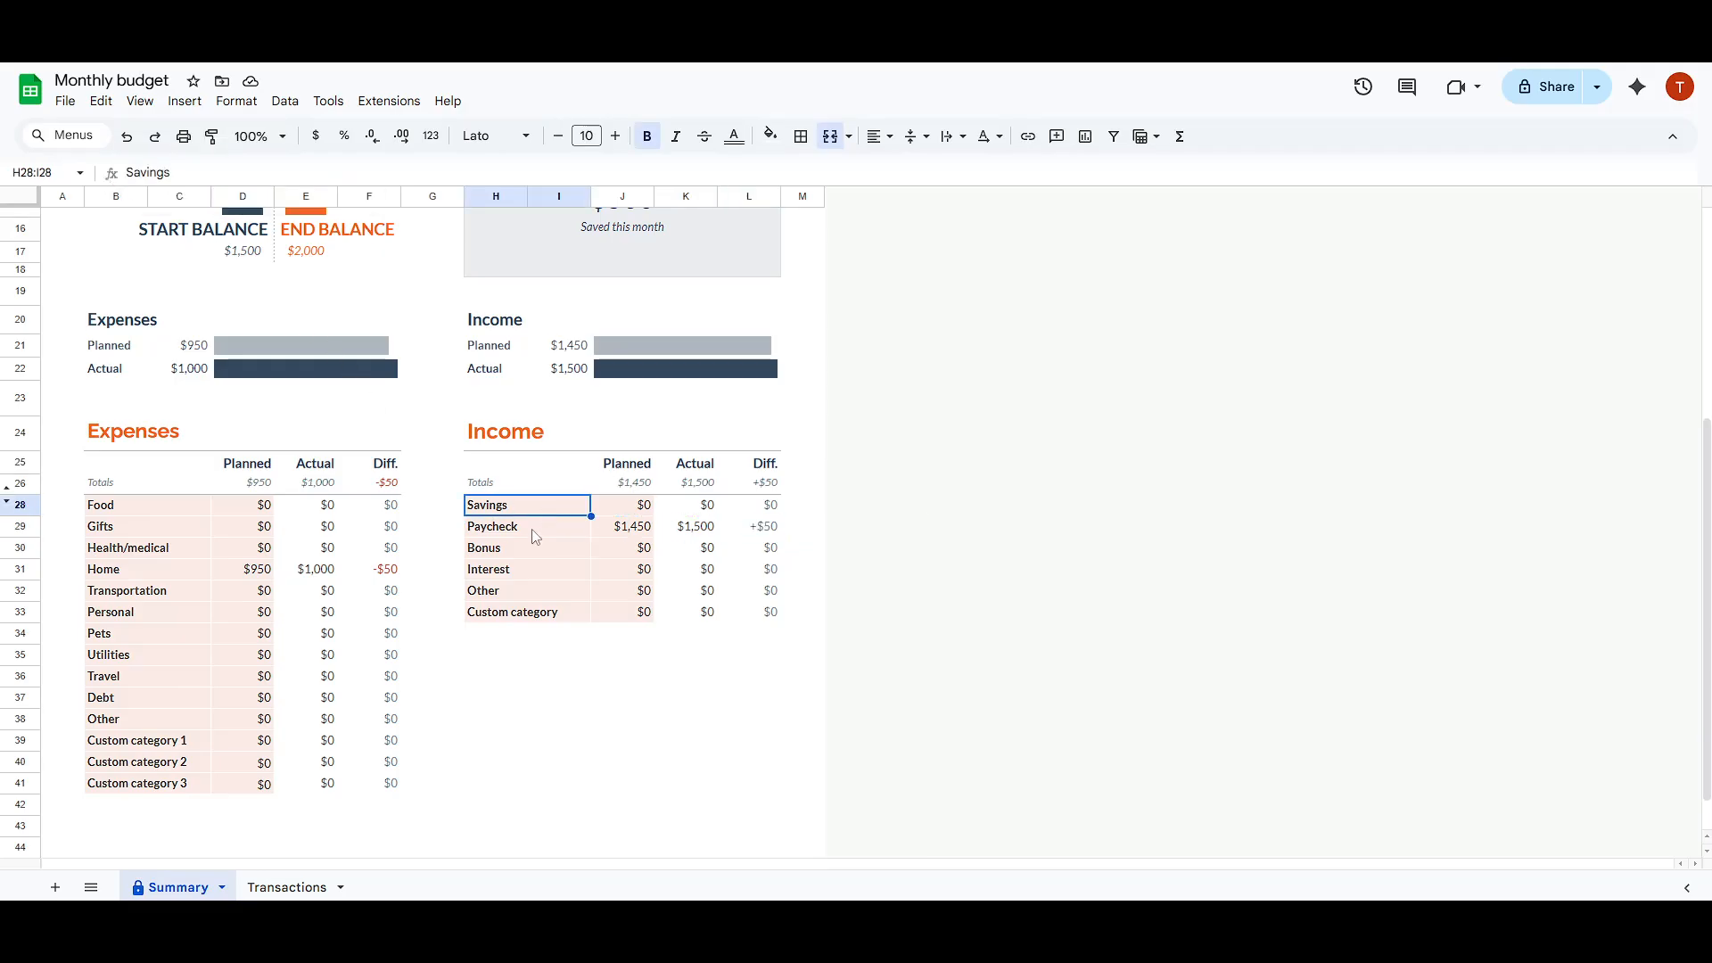
click(532, 530)
click(530, 591)
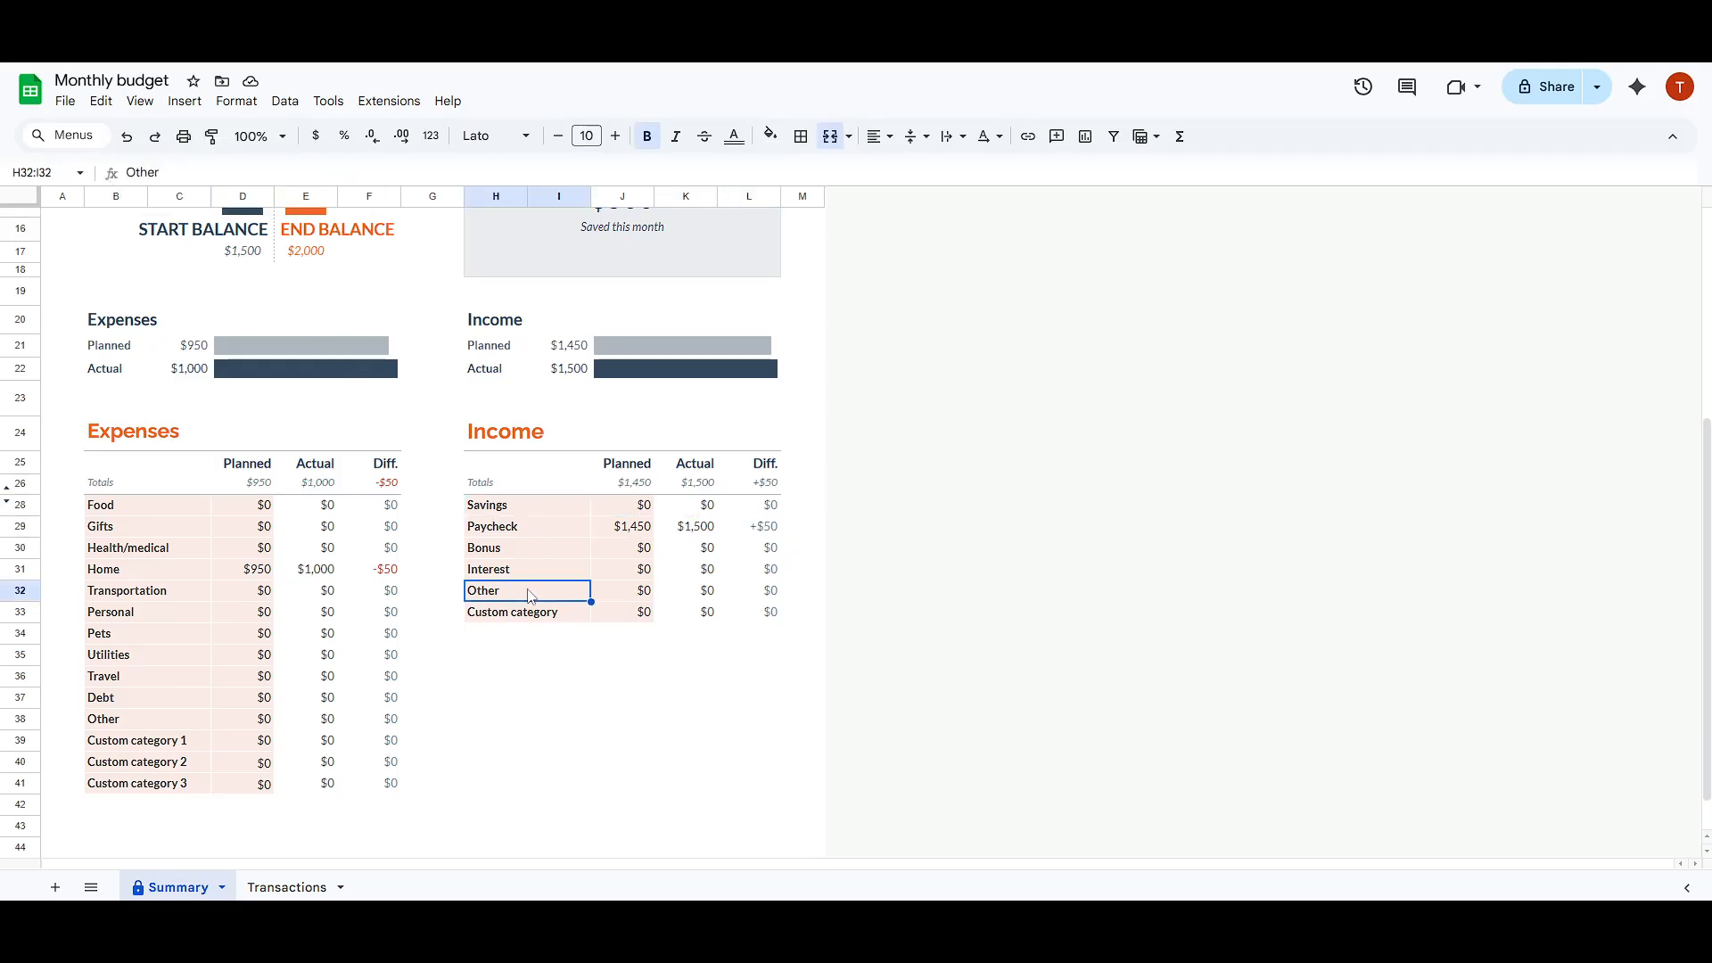
click(635, 507)
click(636, 528)
click(637, 568)
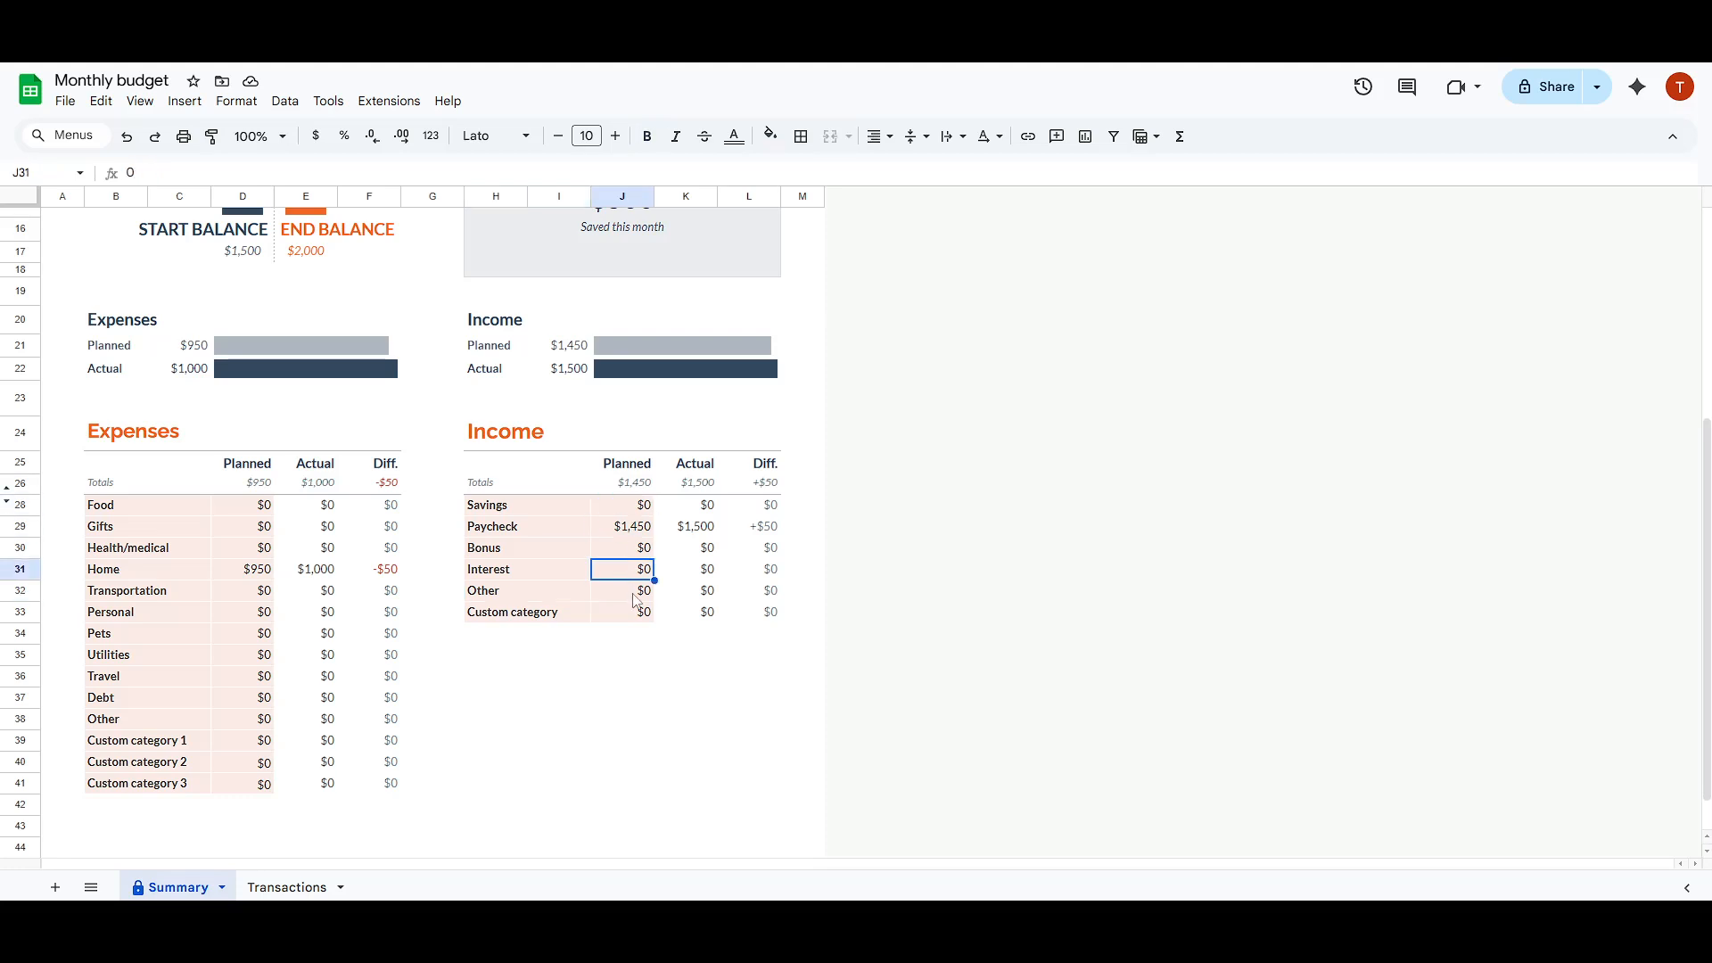
click(634, 594)
scroll(223, 564, down, 1)
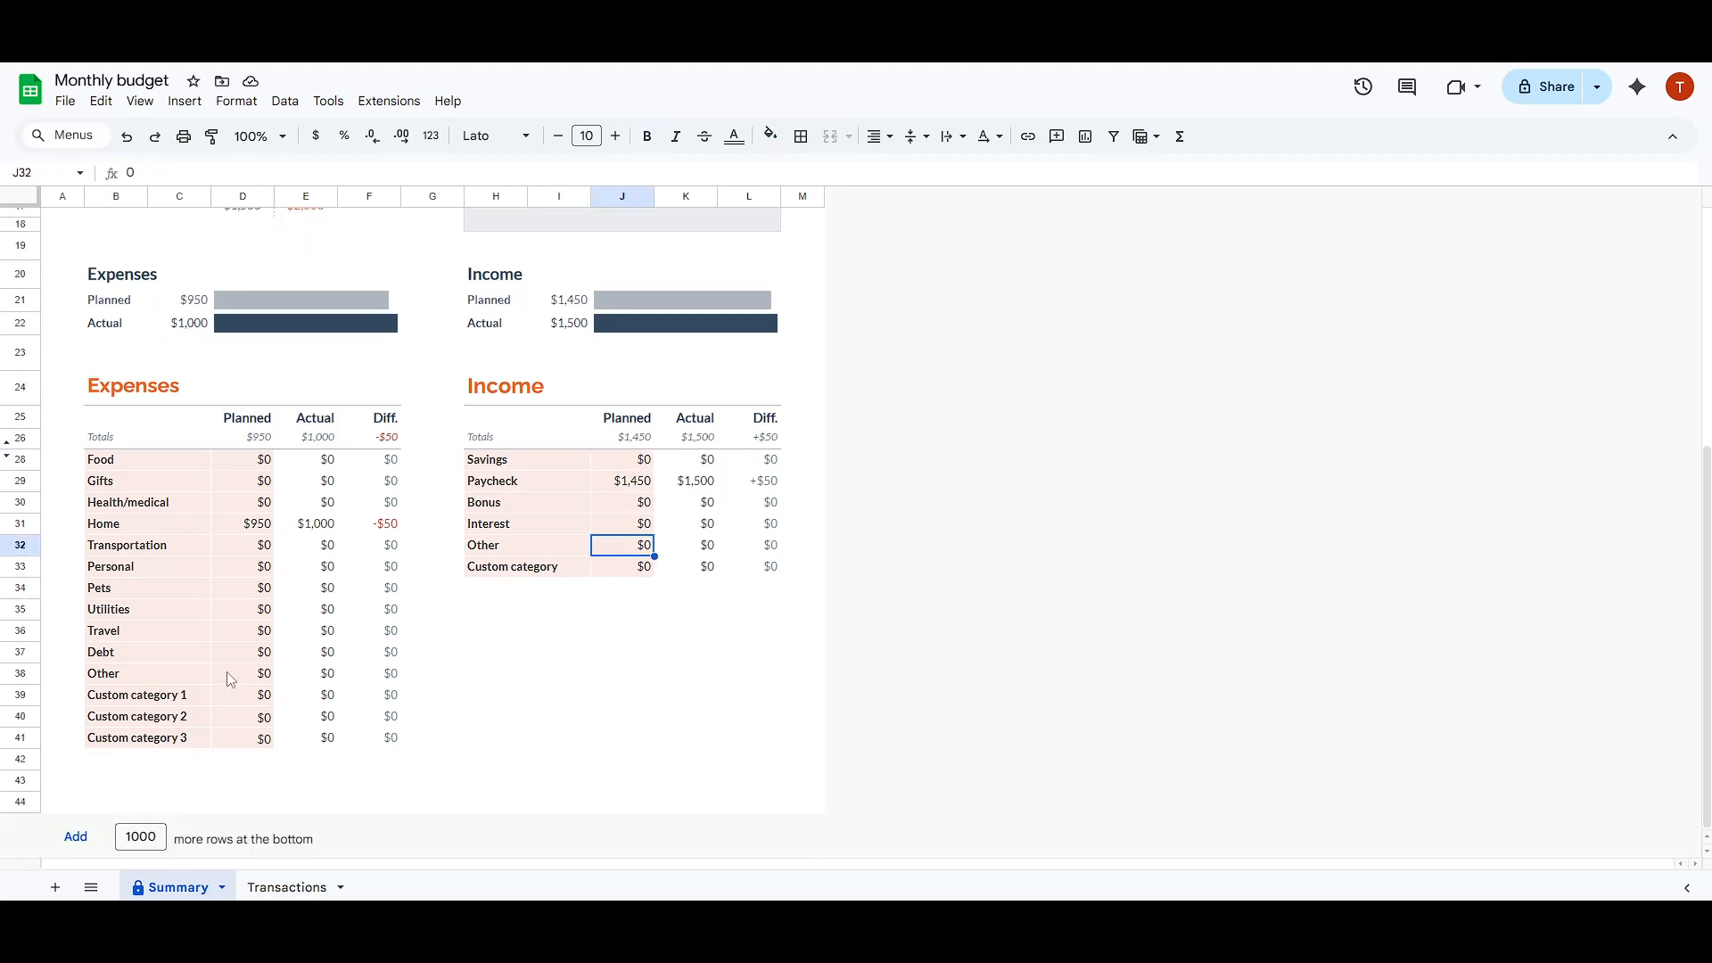
Step: On the Transactions sheet, enter the date 12/9/2000 in the first empty Expenses row
click(279, 888)
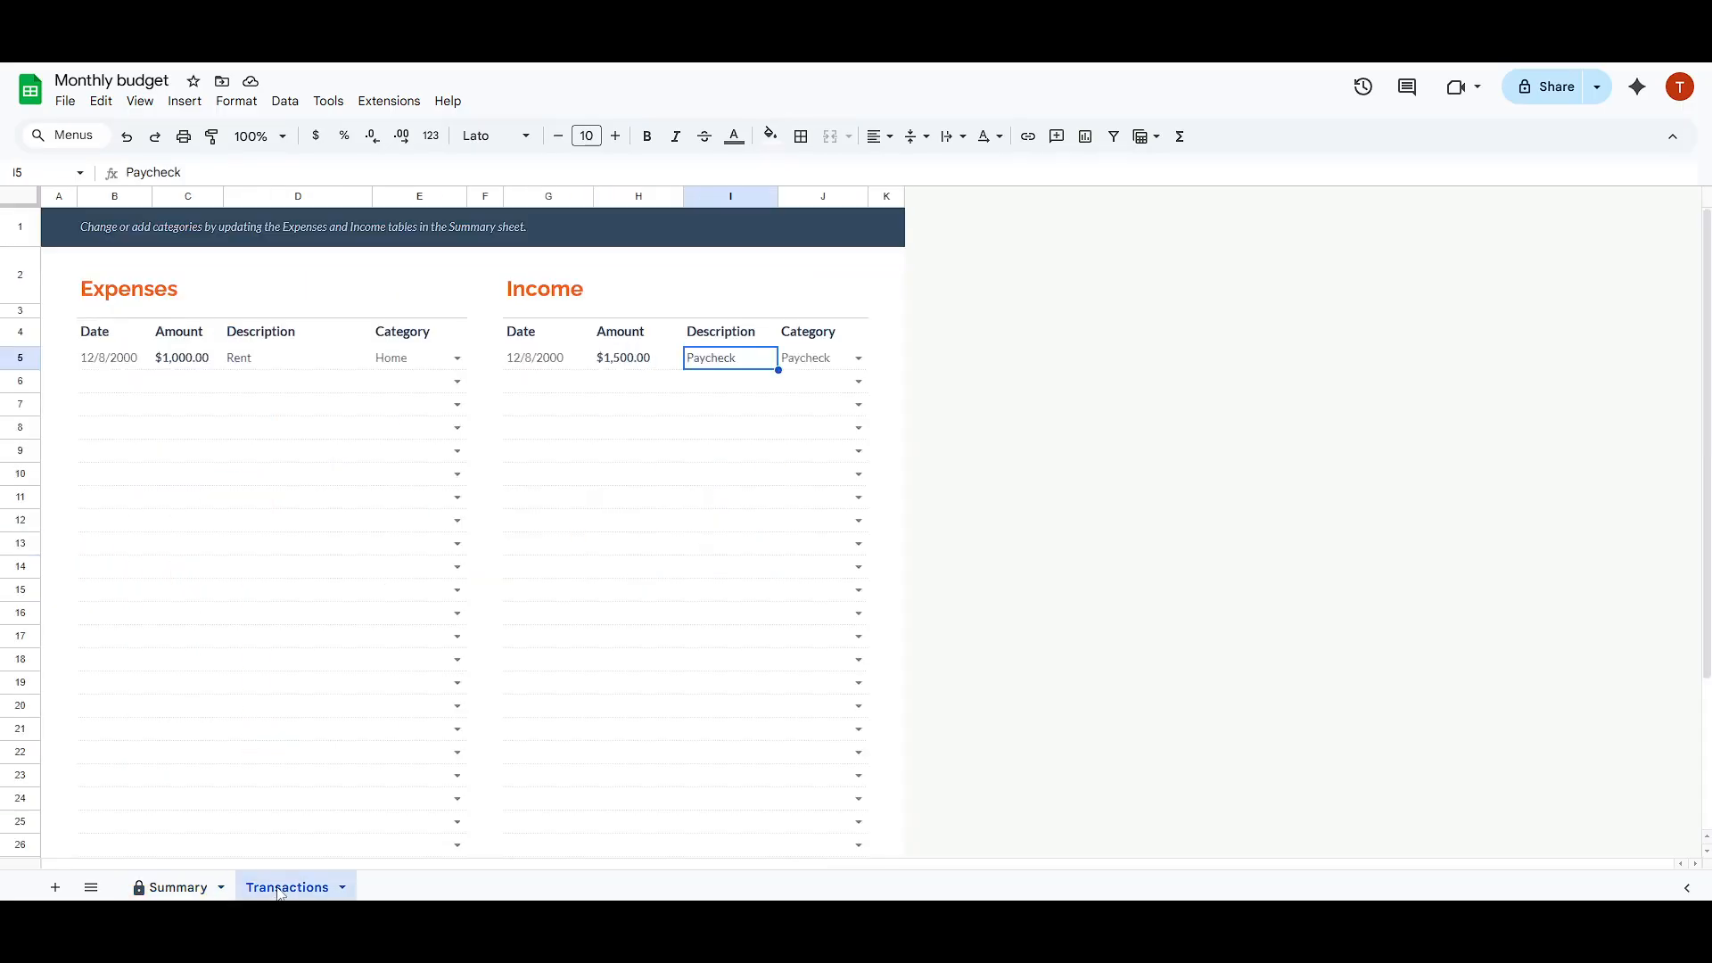
click(187, 389)
double_click(101, 380)
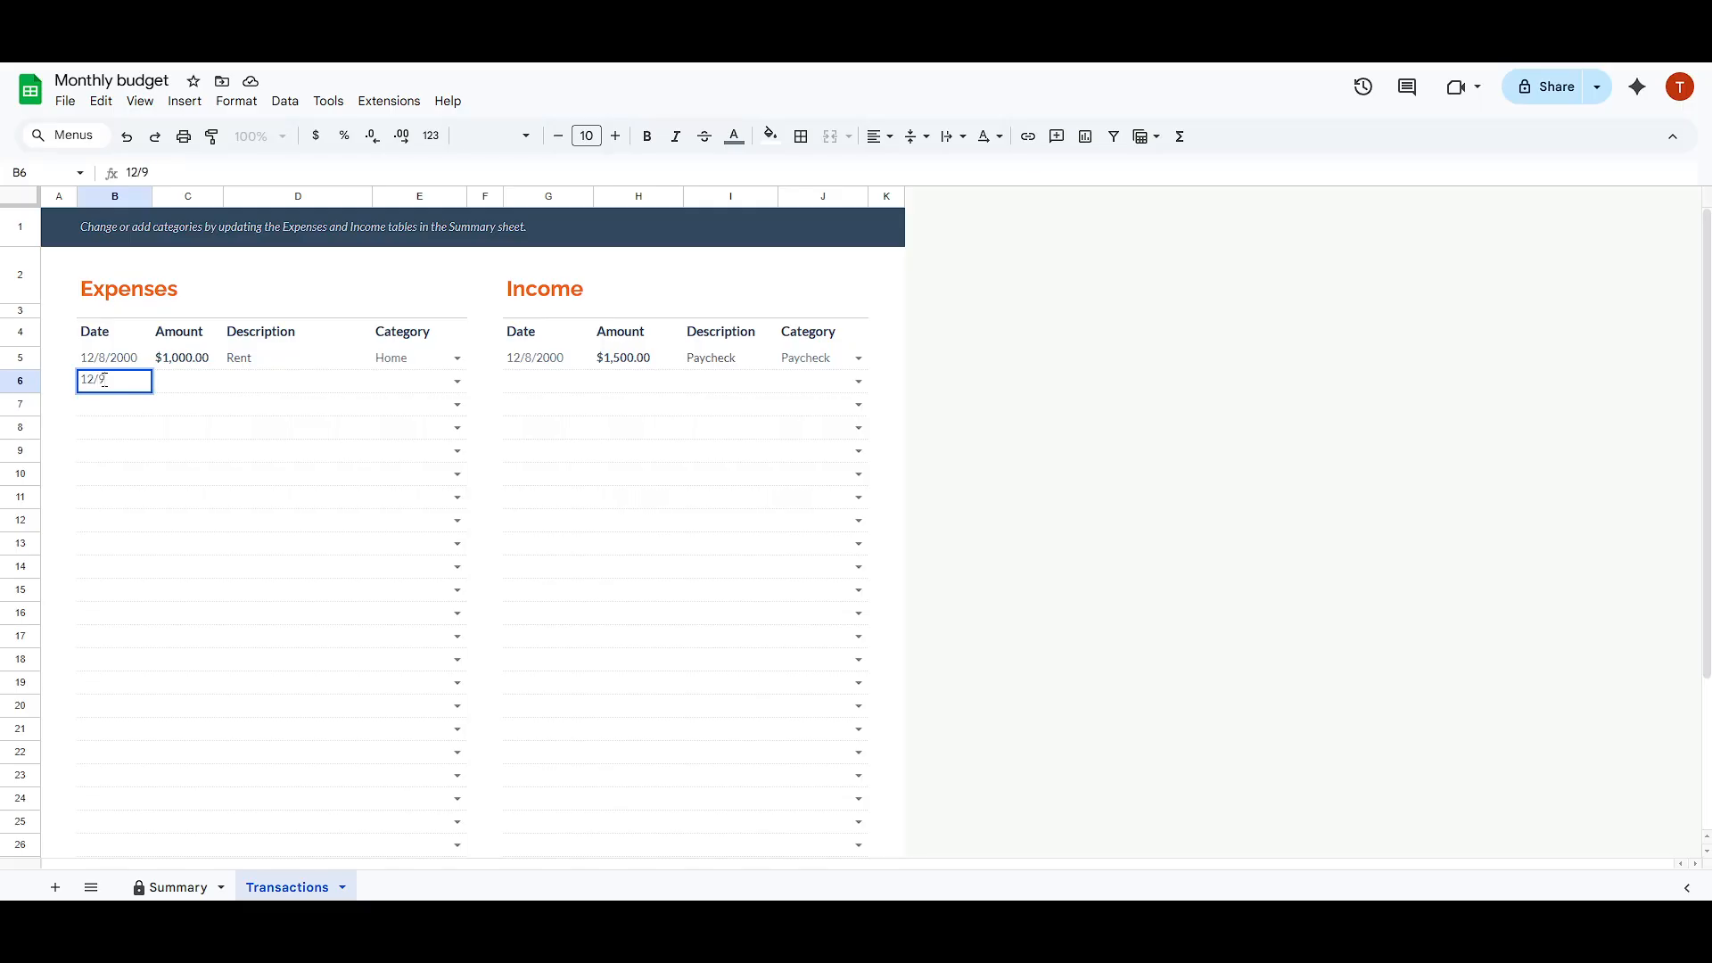
text(000)
key(Return)
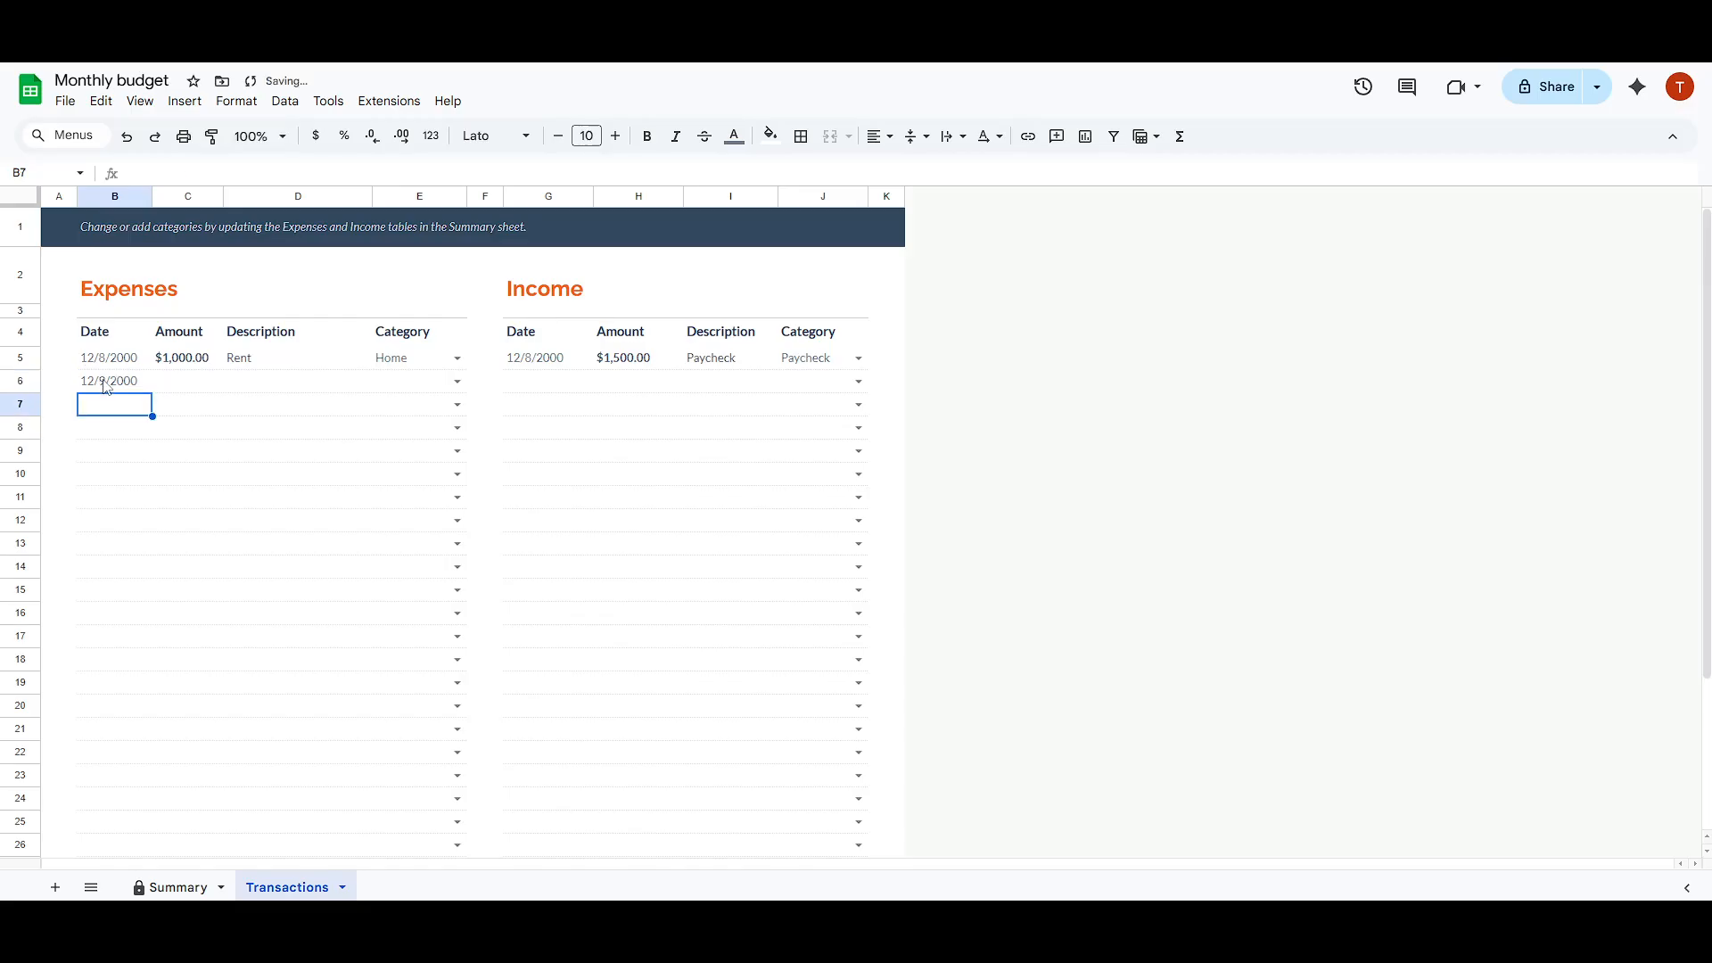
Step: Enter 1000 as the amount of the 12/9/2000 expense in the Expenses table
key(Right)
key(Up)
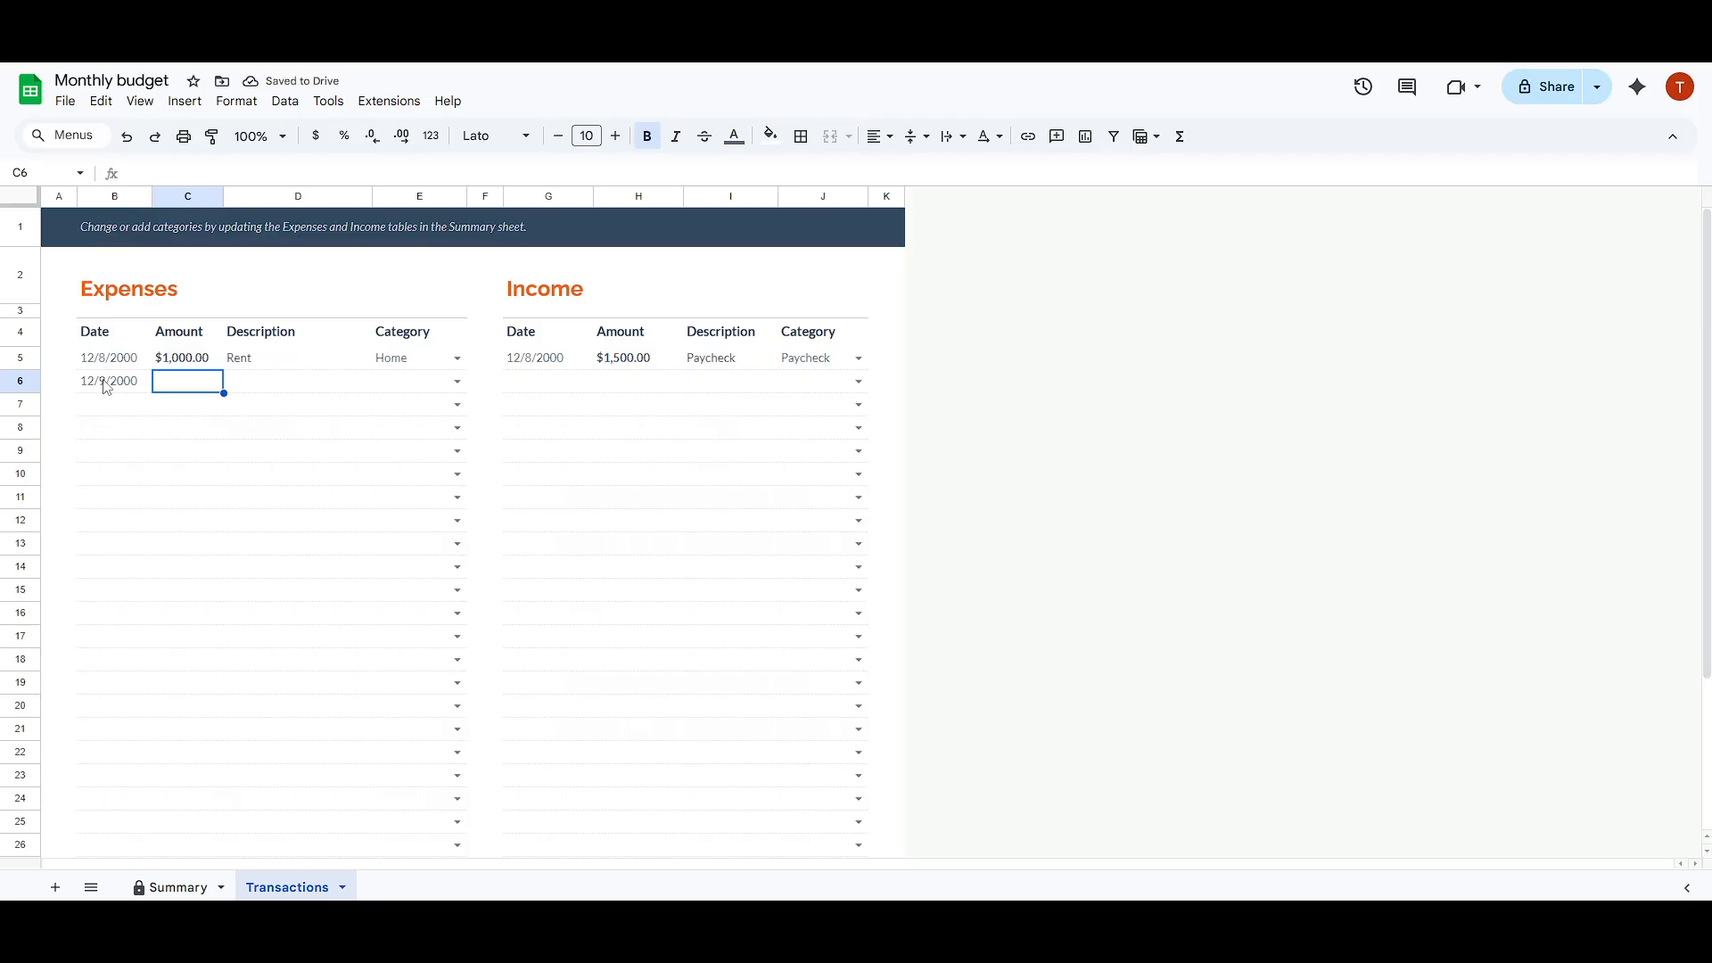
text(1000)
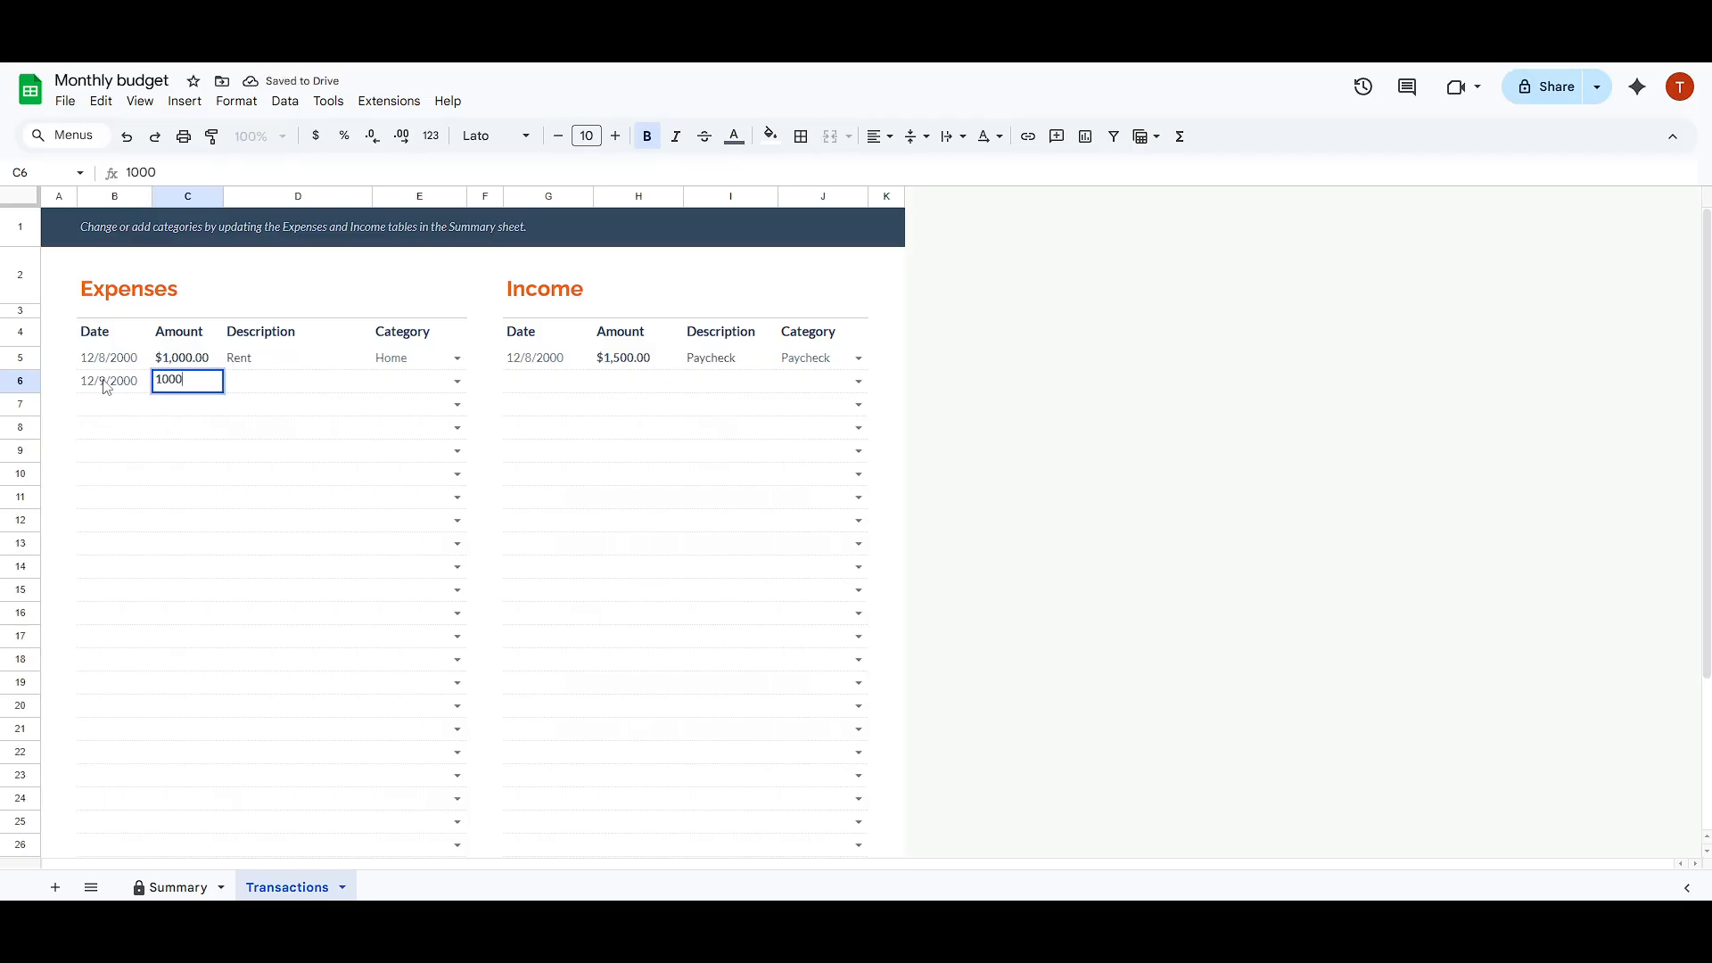
key(Return)
Step: Enter the description "Ret" for the 12/9/2000 expense and assign it the Home category
key(Right)
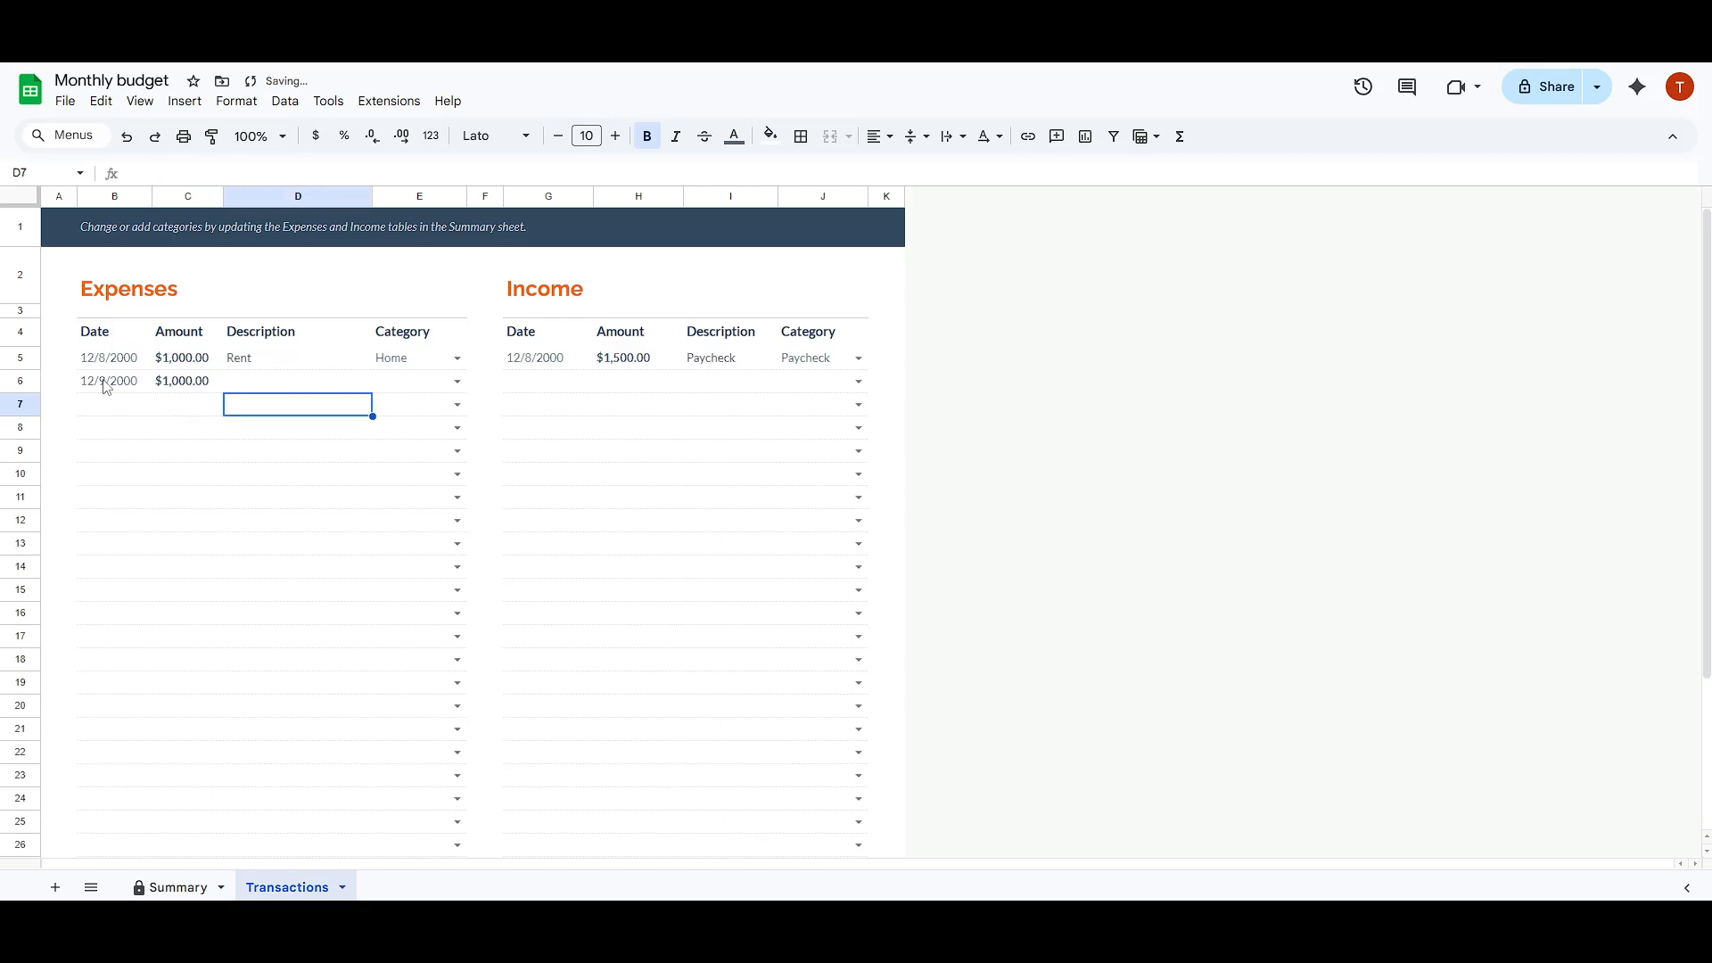
key(Up)
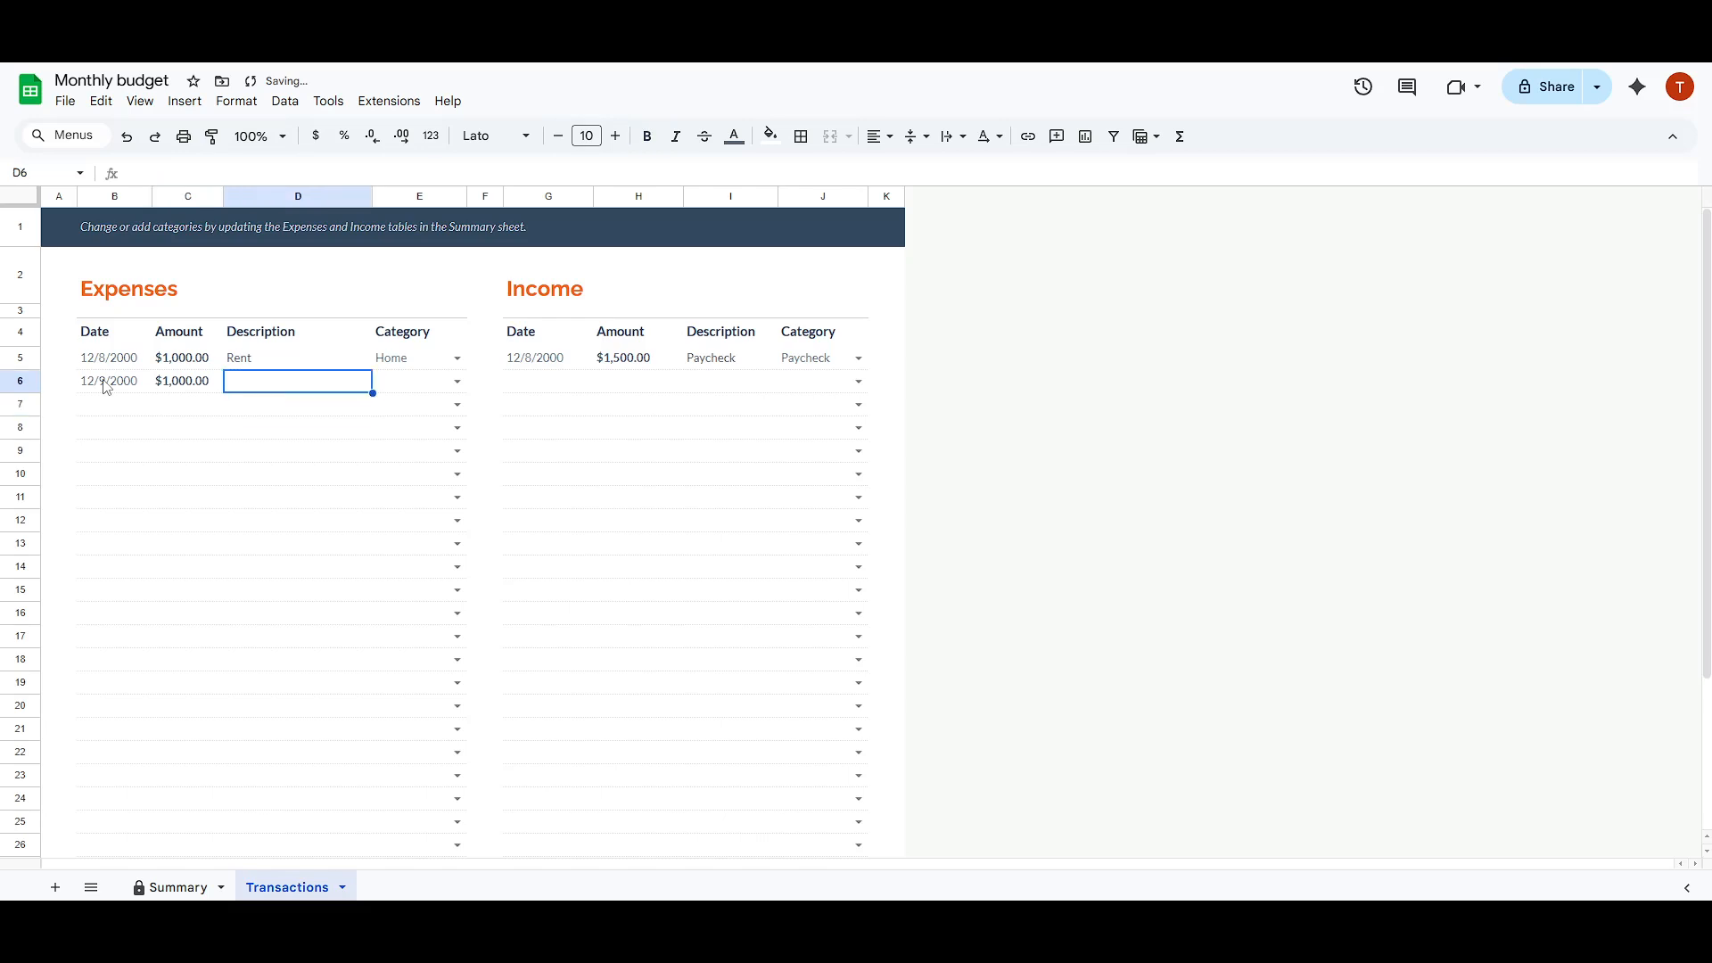
double_click(320, 382)
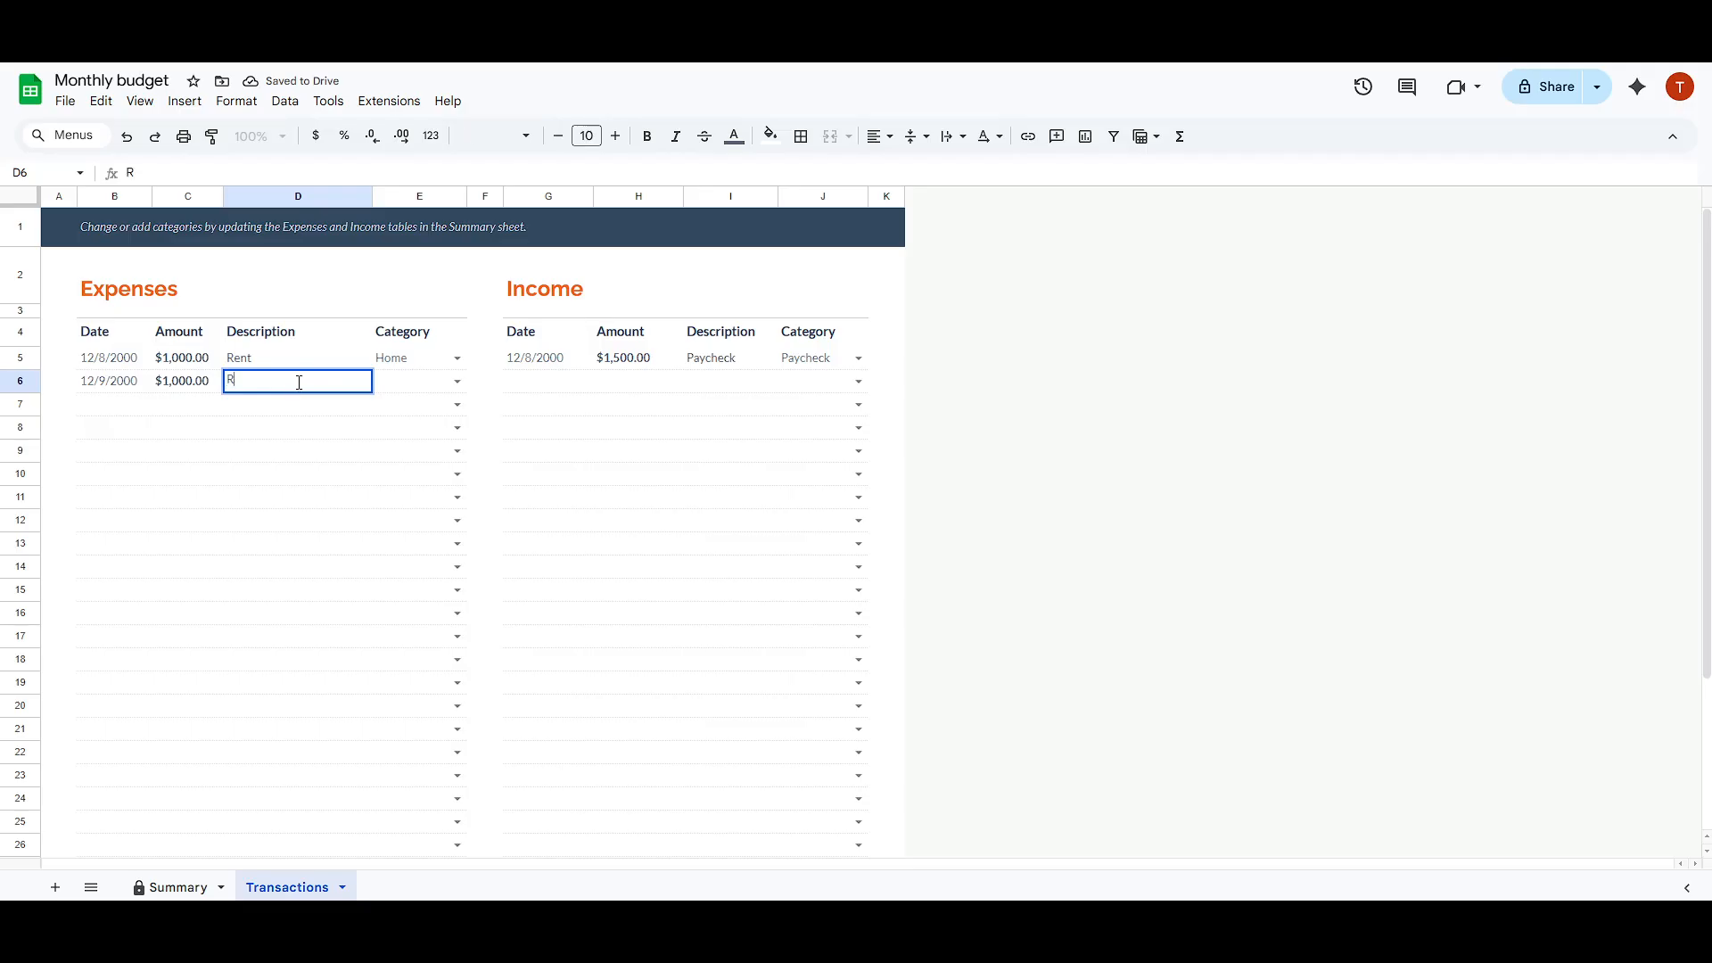
text(Ret)
click(424, 390)
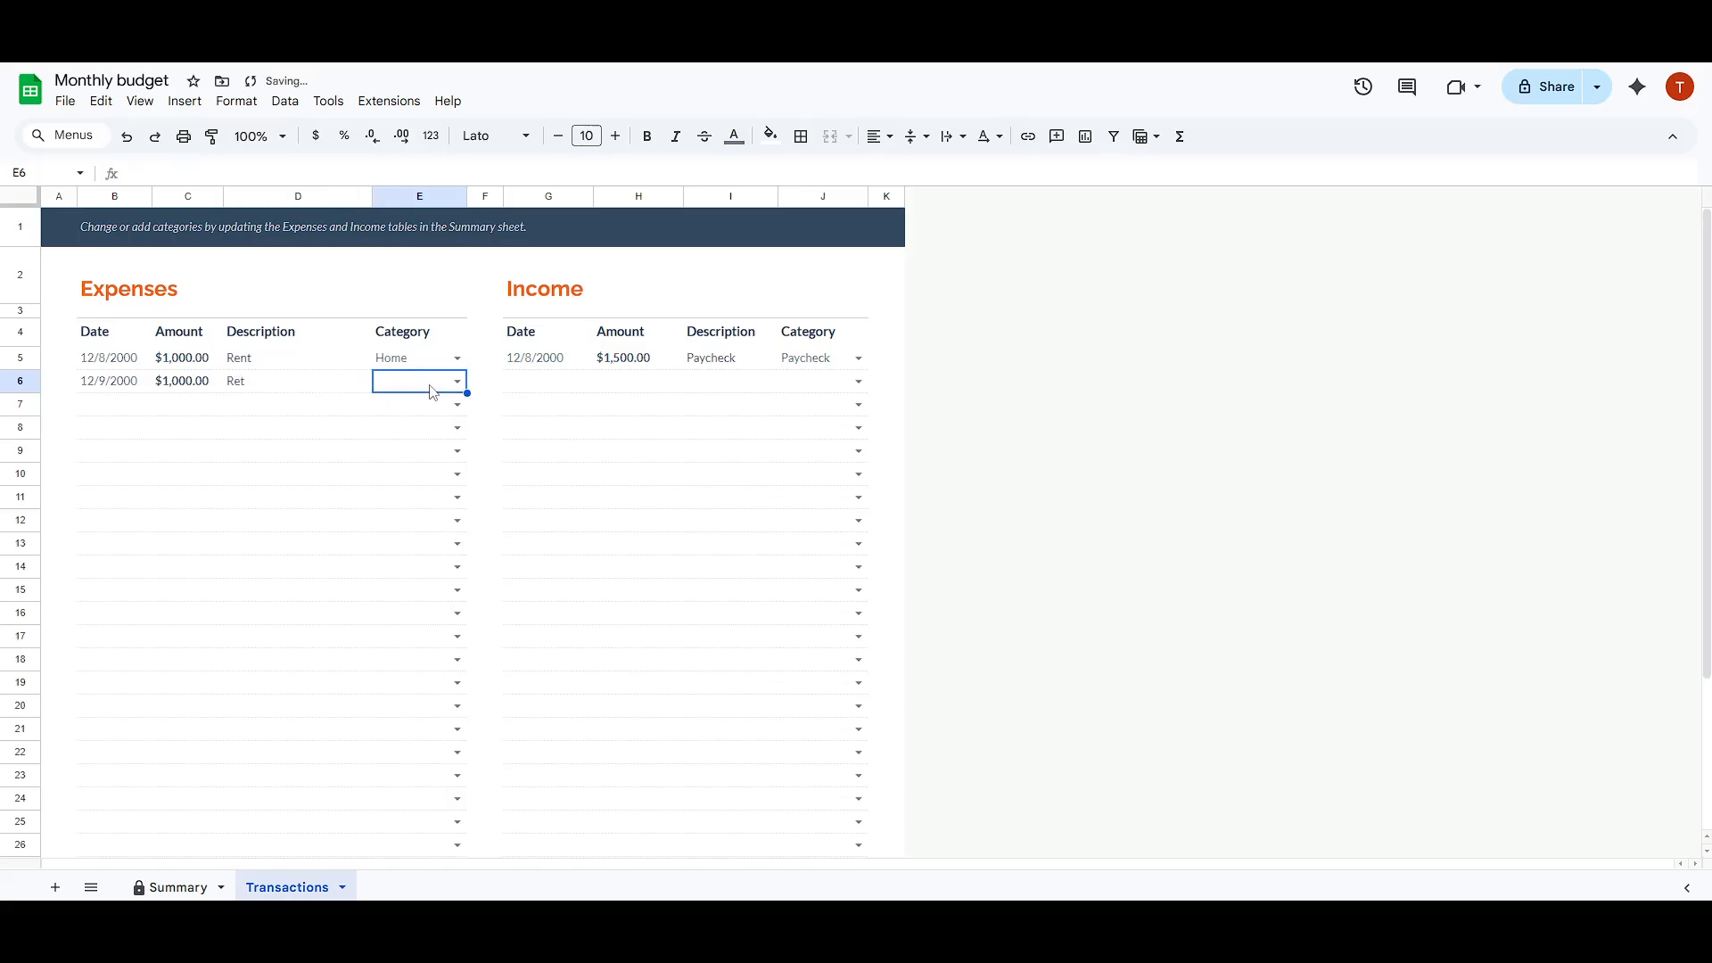
click(457, 382)
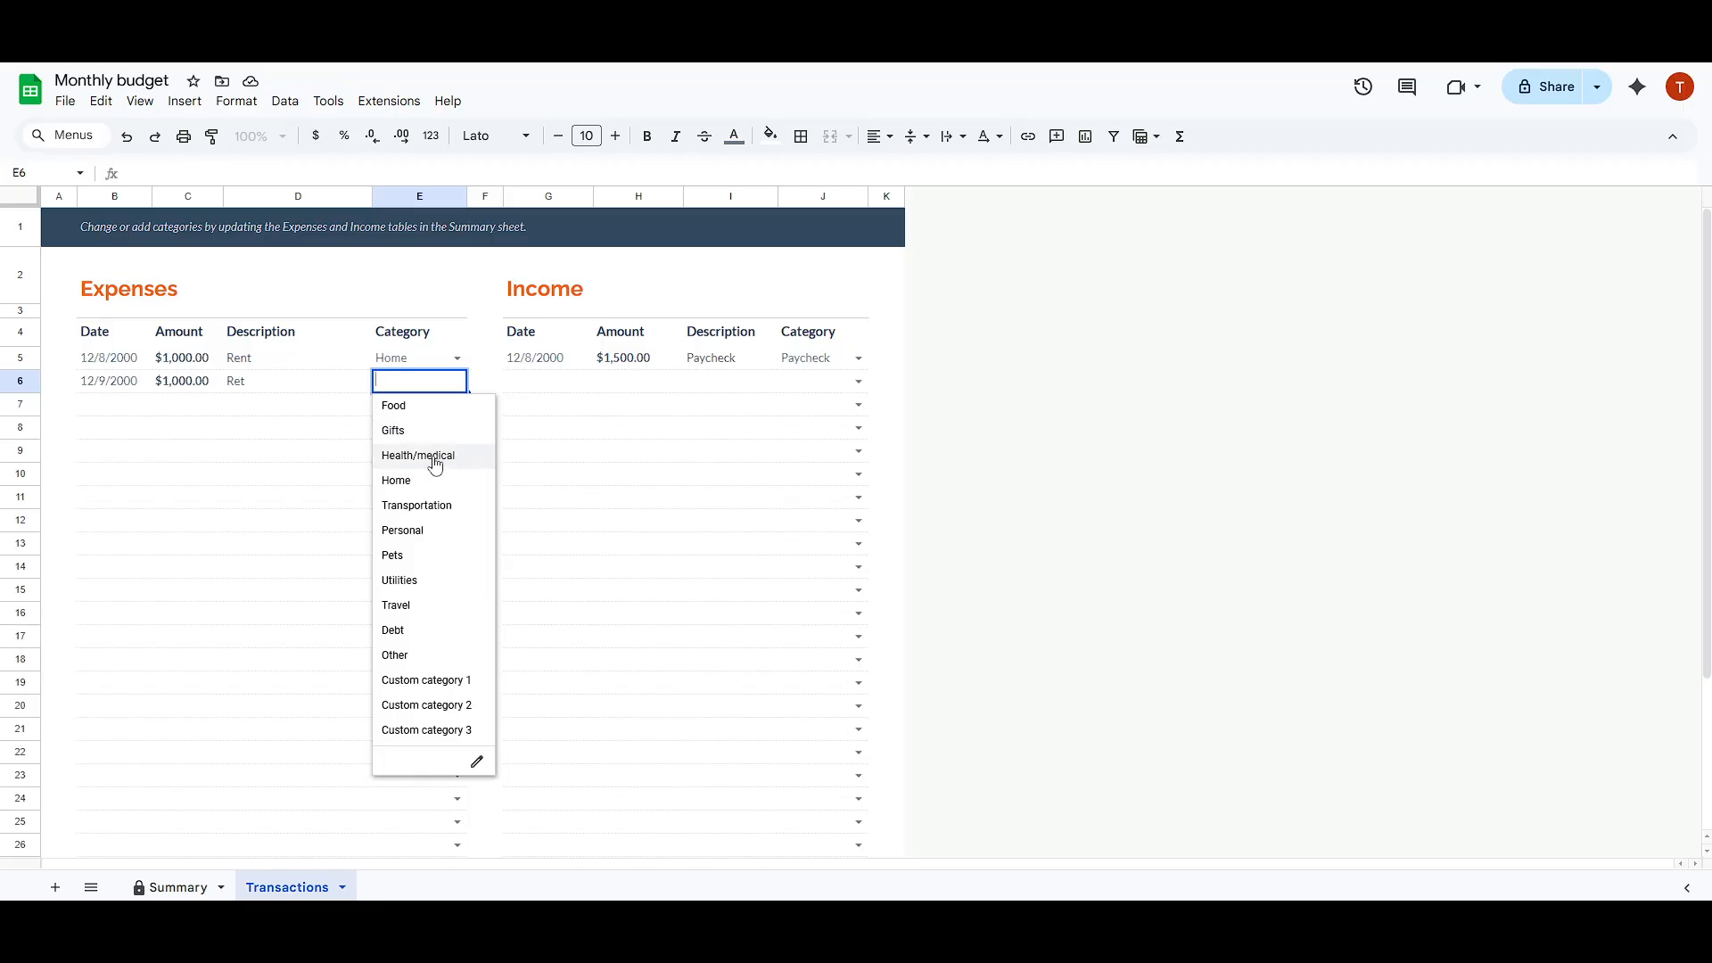
click(403, 481)
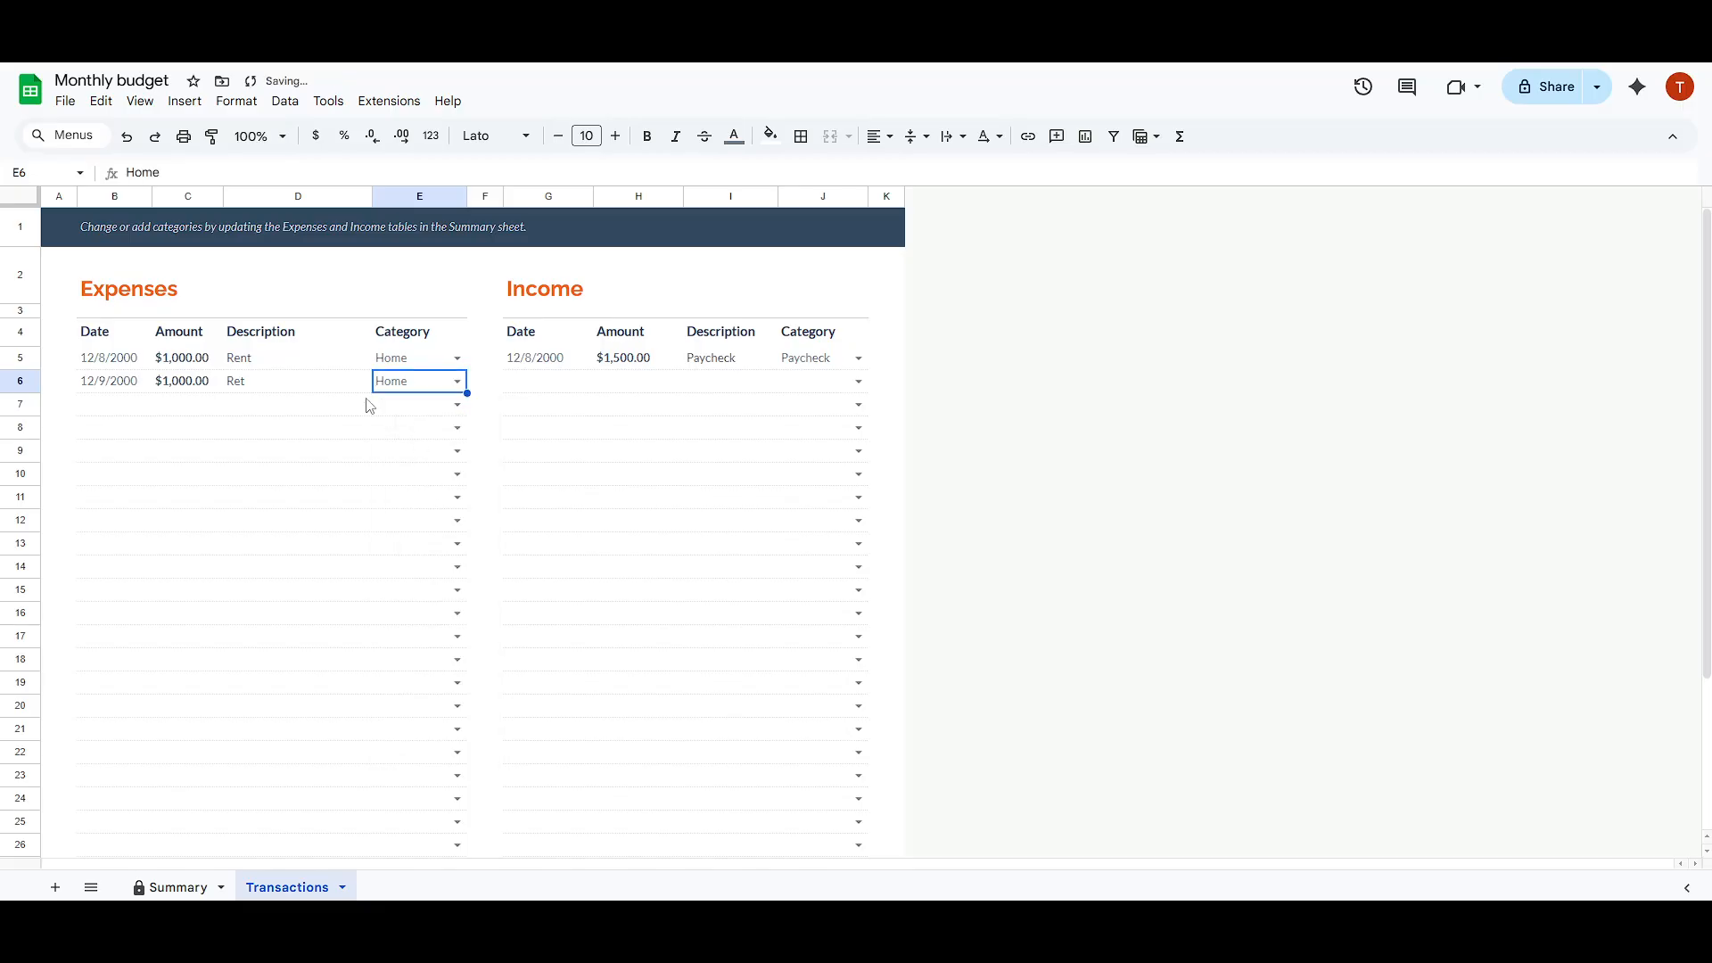
Step: Correct the description of the 12/9/2000 expense to "Rent"
click(246, 378)
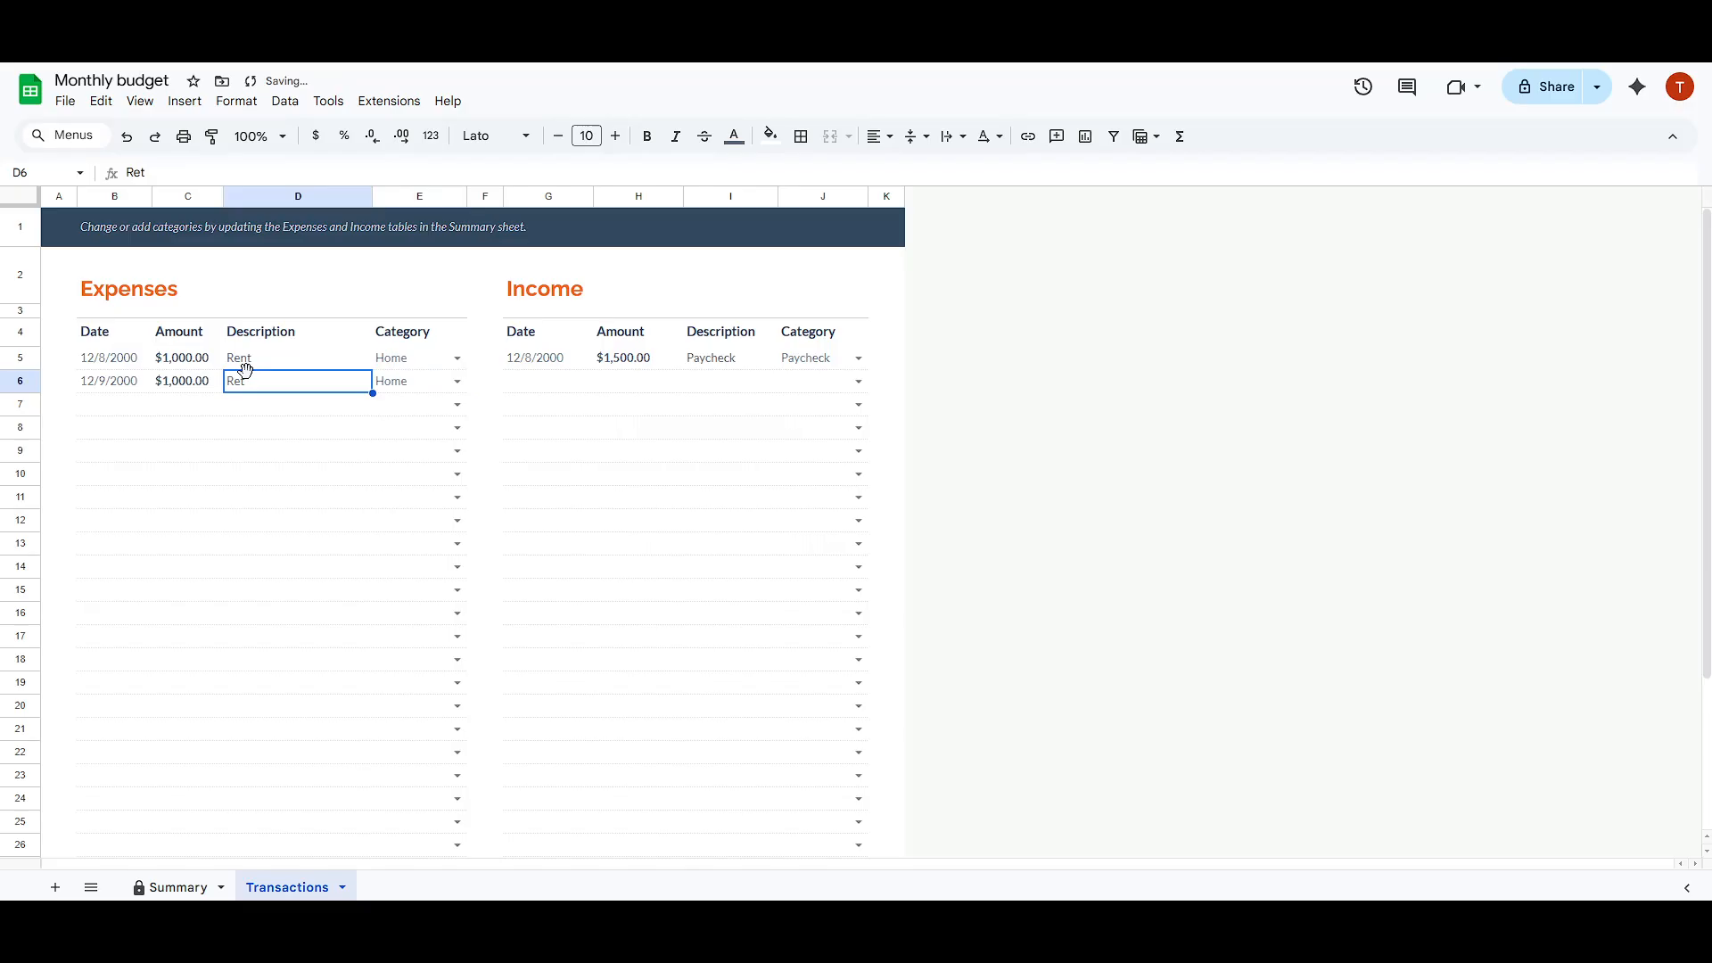
double_click(256, 379)
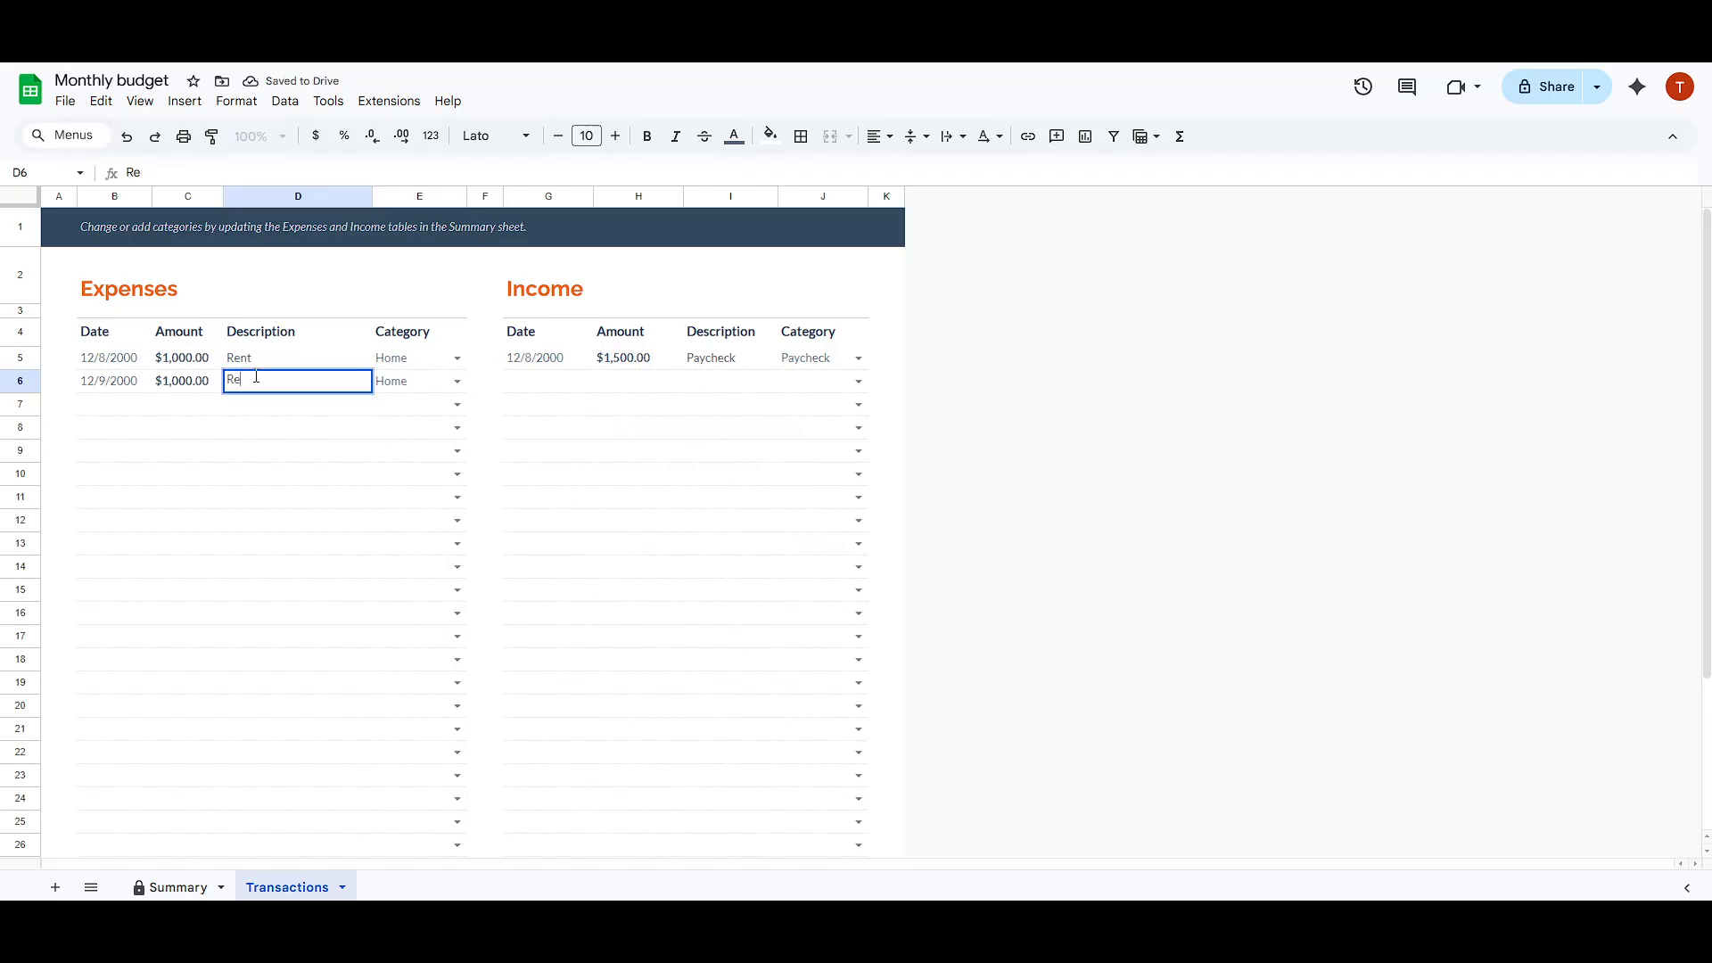
text(nt)
key(Return)
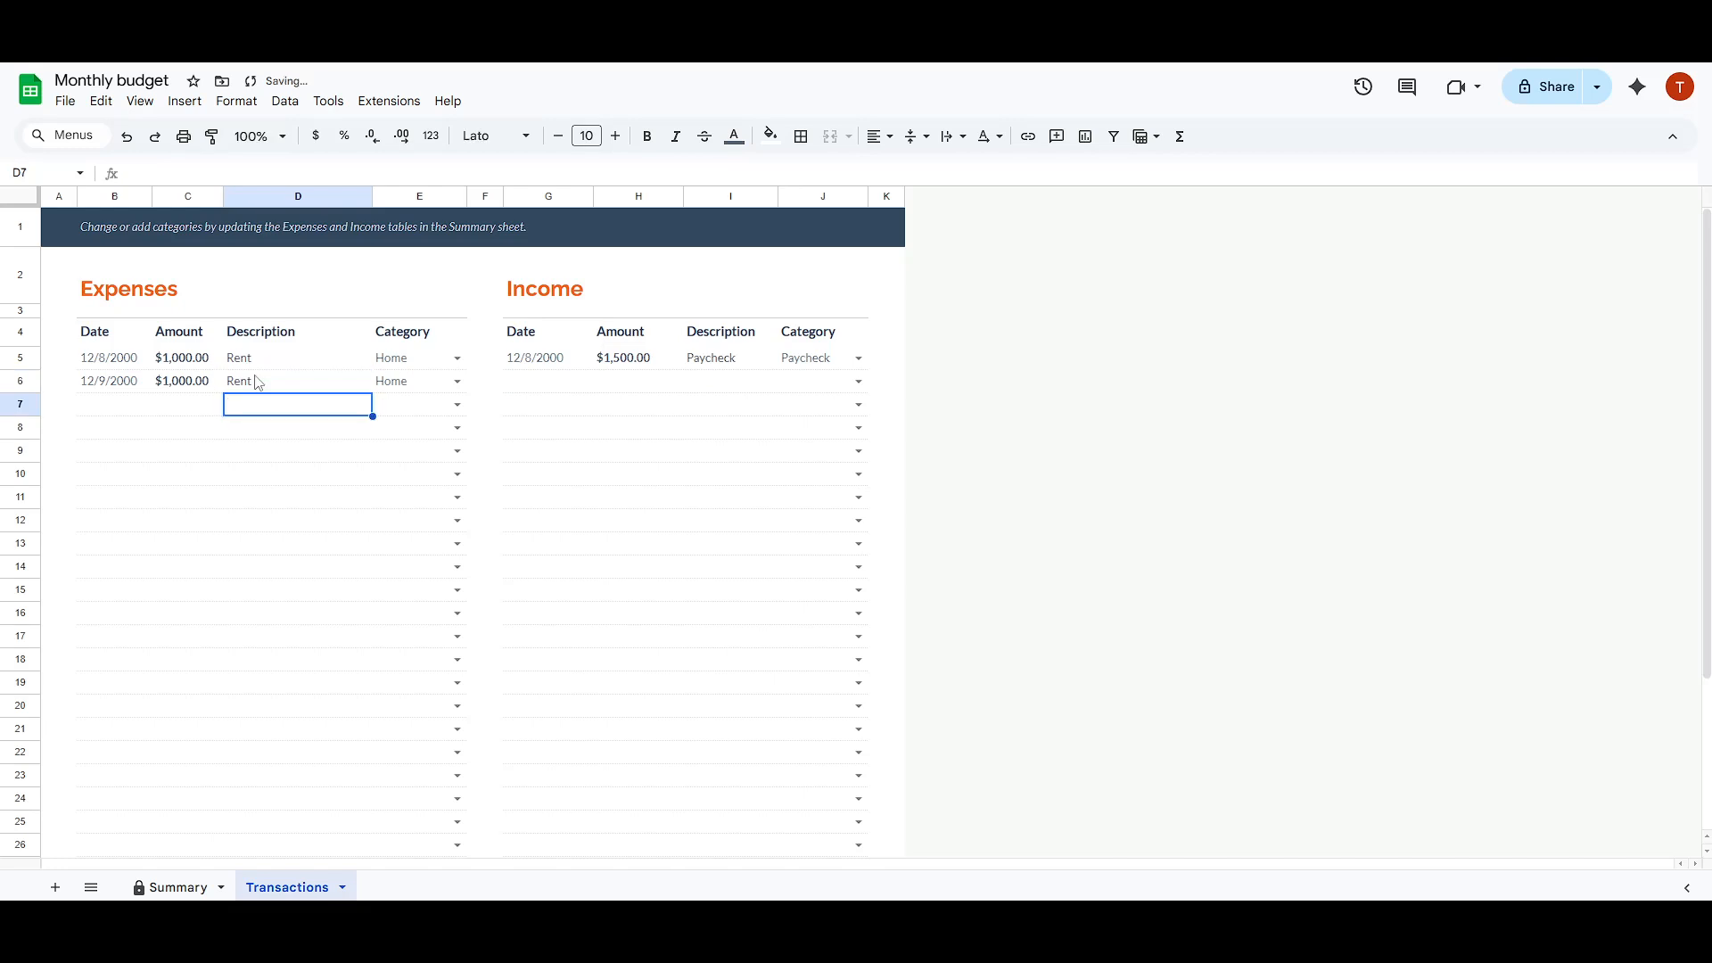
Step: Review the balance charts and the Expenses and Income tables on the Summary sheet
click(159, 892)
scroll(390, 485, up, 3)
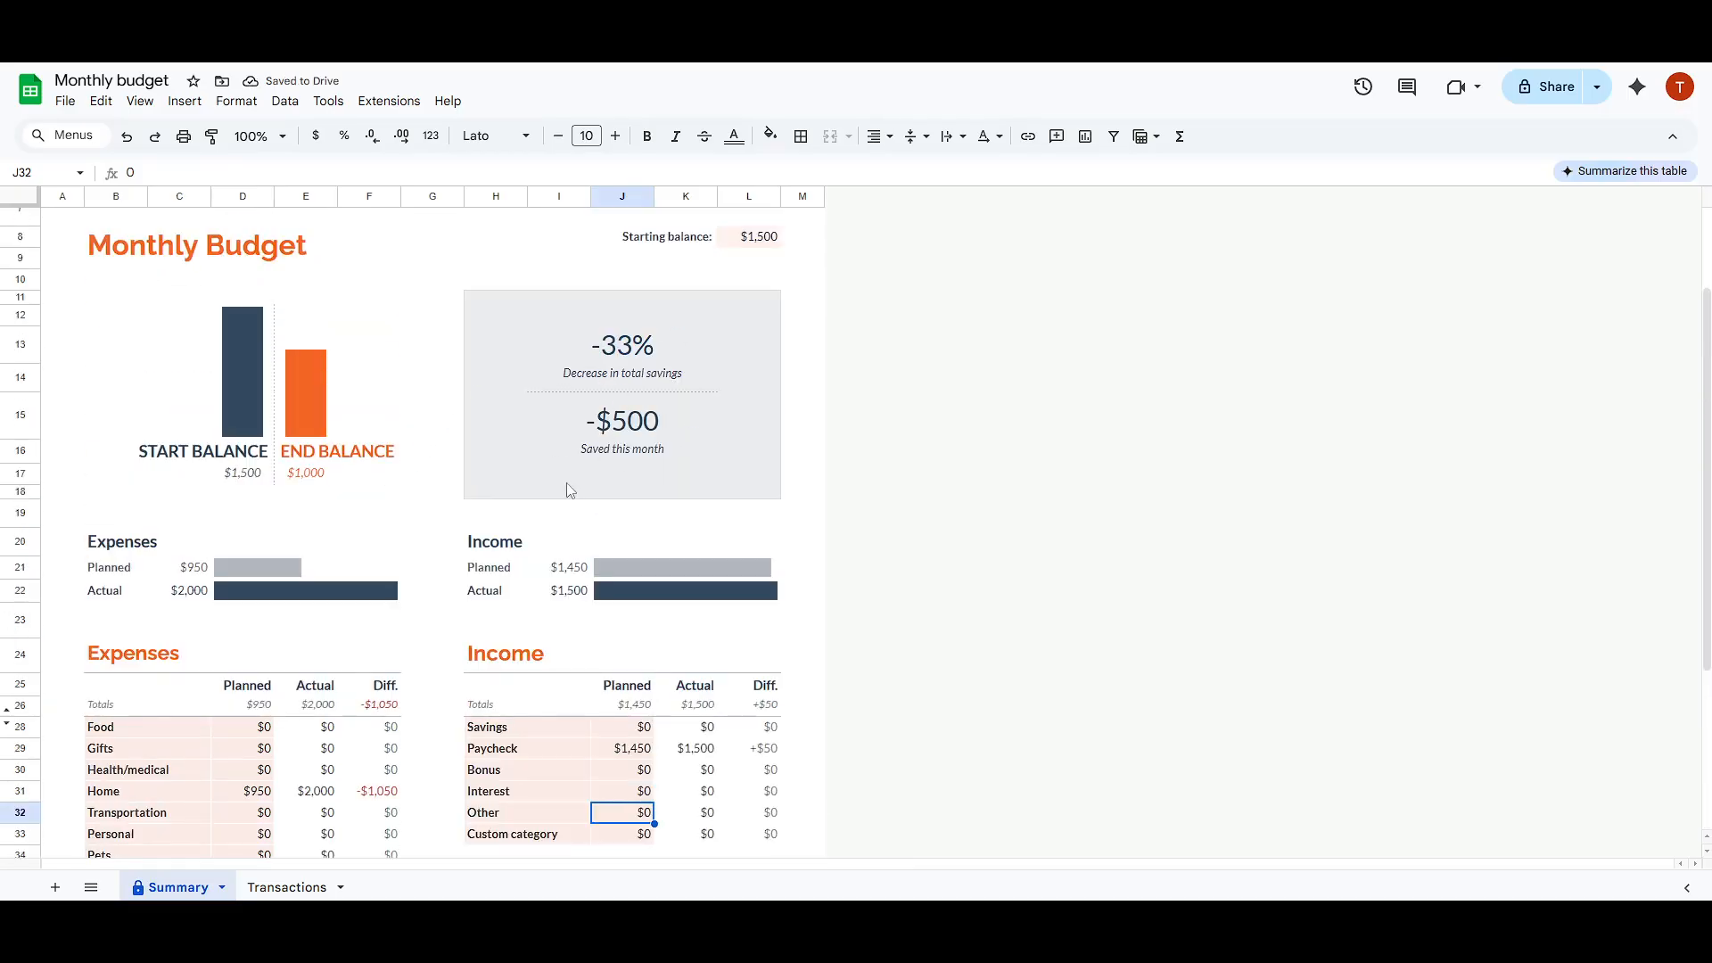
scroll(493, 611, down, 2)
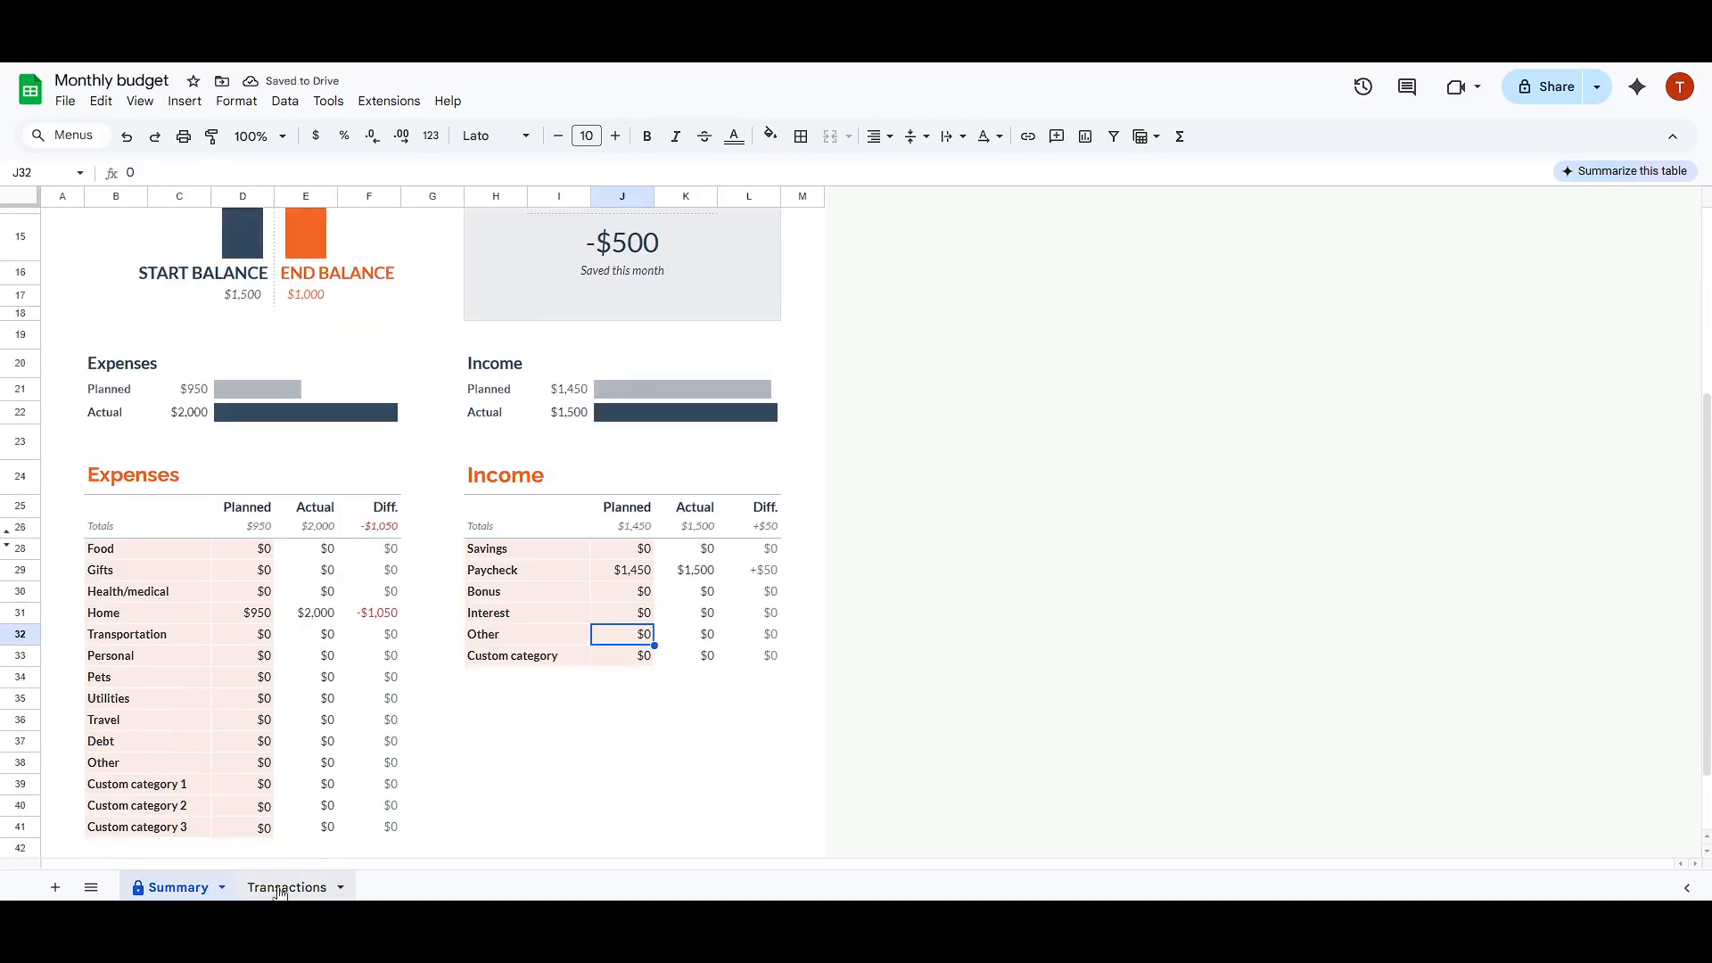